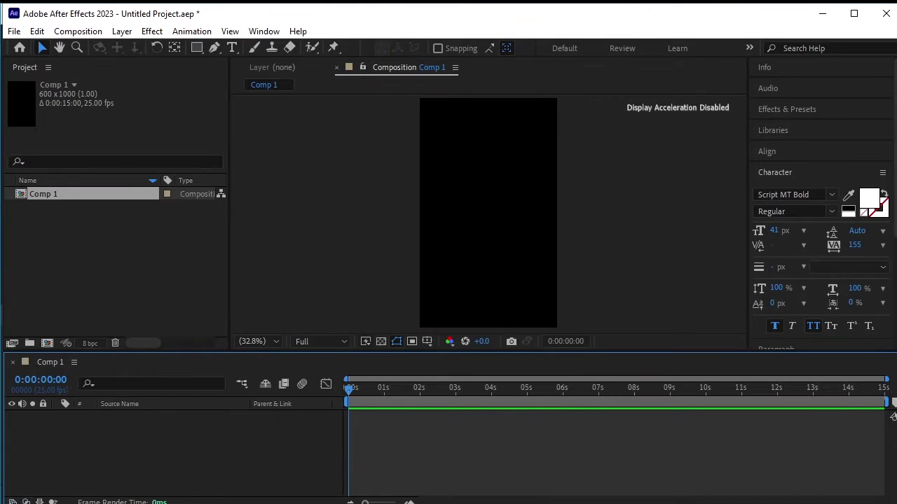
Deselect Comp 1 in the Project panel.
left_click(90, 255)
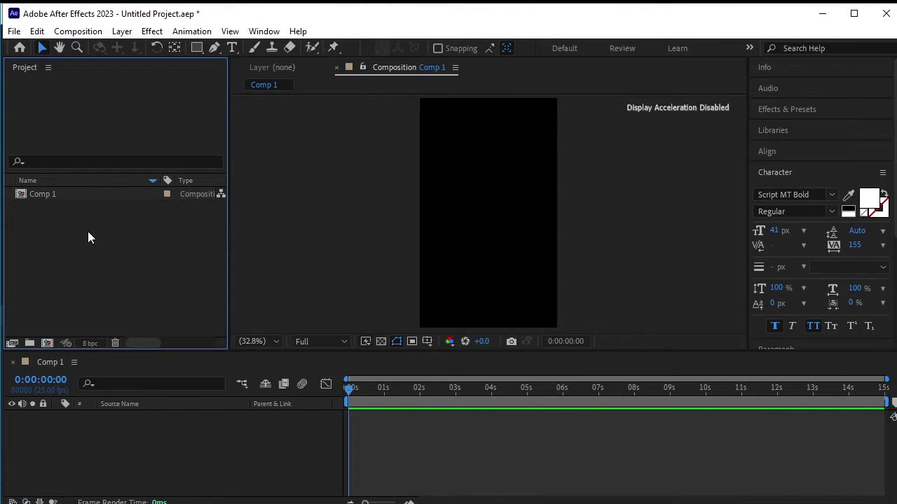
Import 1.png through 5.png from the Ae folder into the project, then select 1.png.
right_click(88, 233)
mouse_move(126, 303)
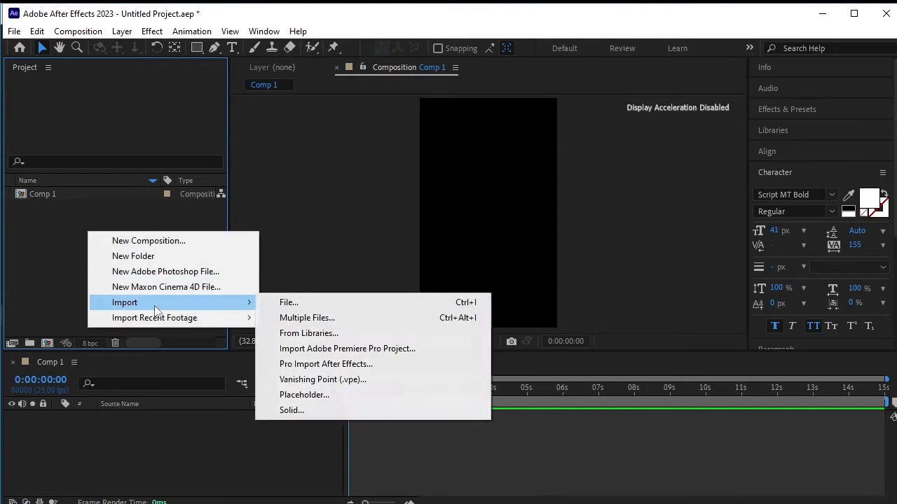
left_click(292, 303)
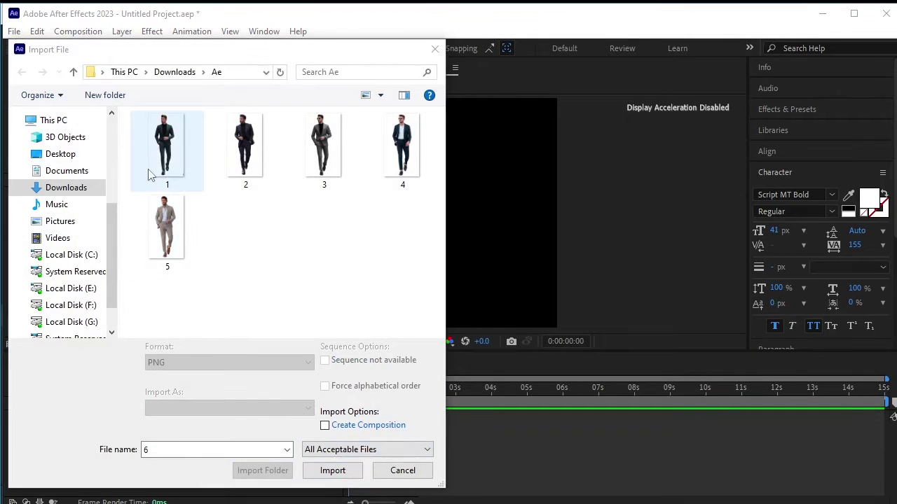
left_click(161, 150)
left_click(197, 238, "ctrl")
key("ctrl+a")
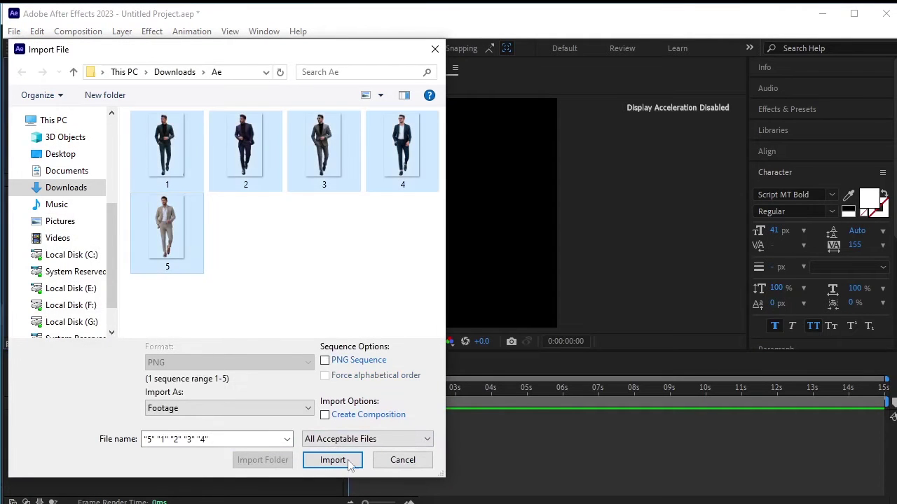
left_click(354, 460)
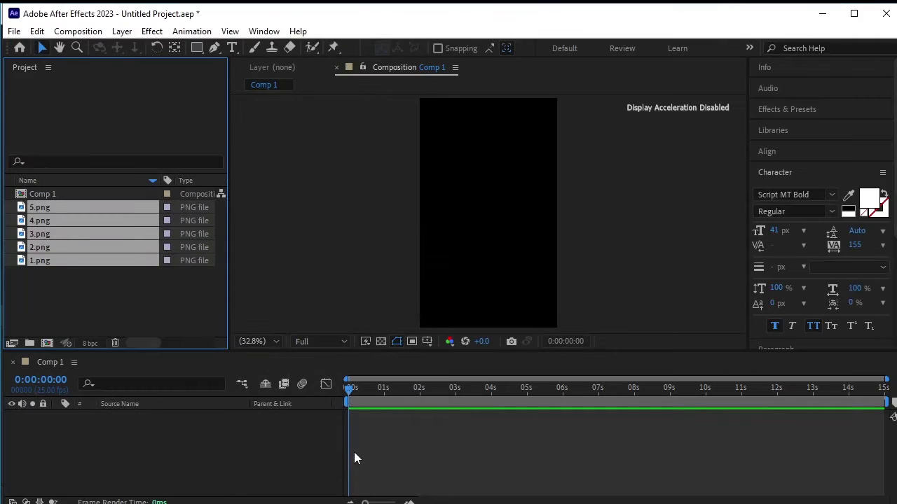
left_click(95, 289)
left_click(90, 263)
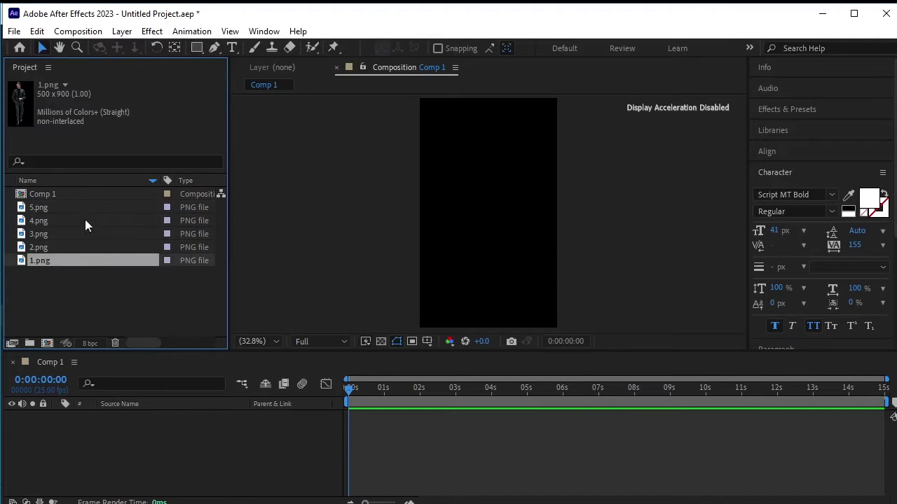
Drag 1.png–5.png into Comp 1 as layers and make the viewer slightly taller.
left_click(84, 208, "shift")
left_click_drag(84, 208, 126, 416)
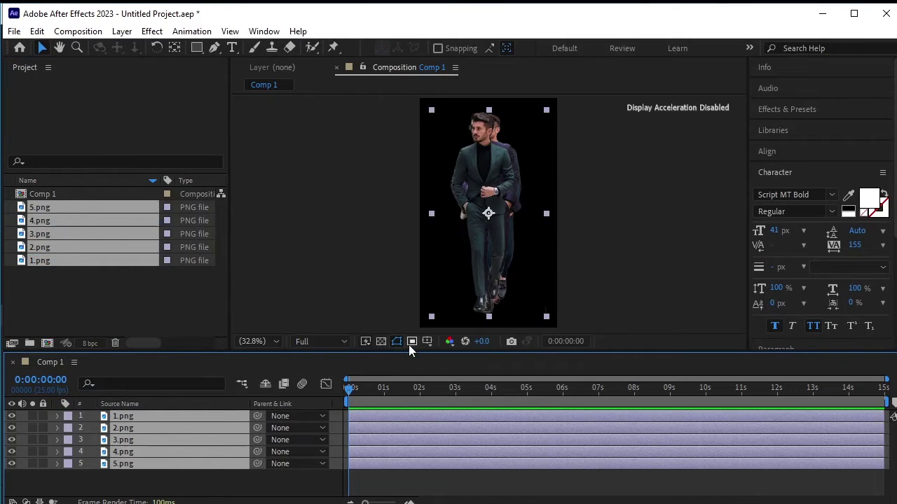
left_click_drag(362, 356, 363, 365)
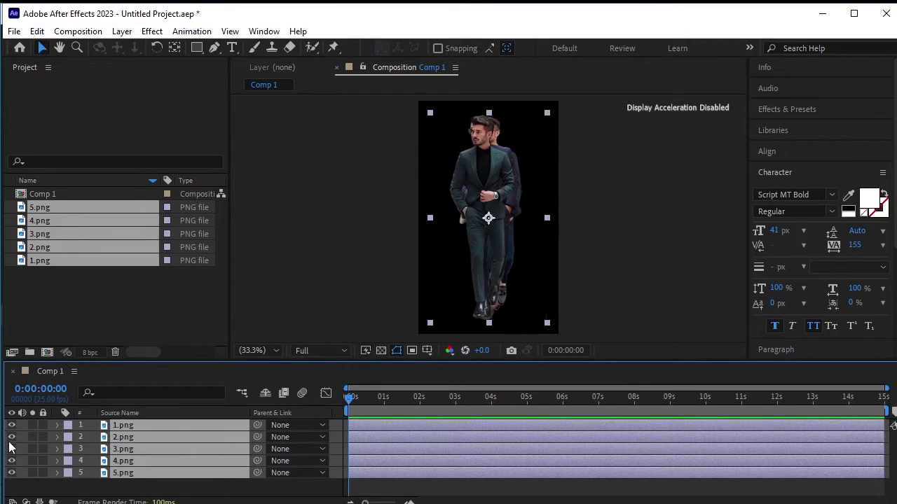
Hide layers 3–5, then inspect layer 2.png and switch it off.
left_click_drag(10, 448, 10, 484)
left_click(154, 490)
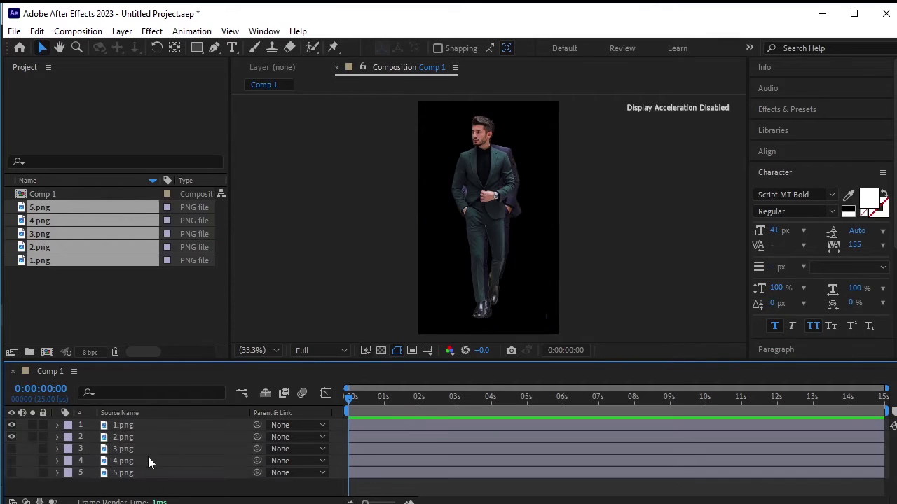
left_click(147, 438)
key("Return")
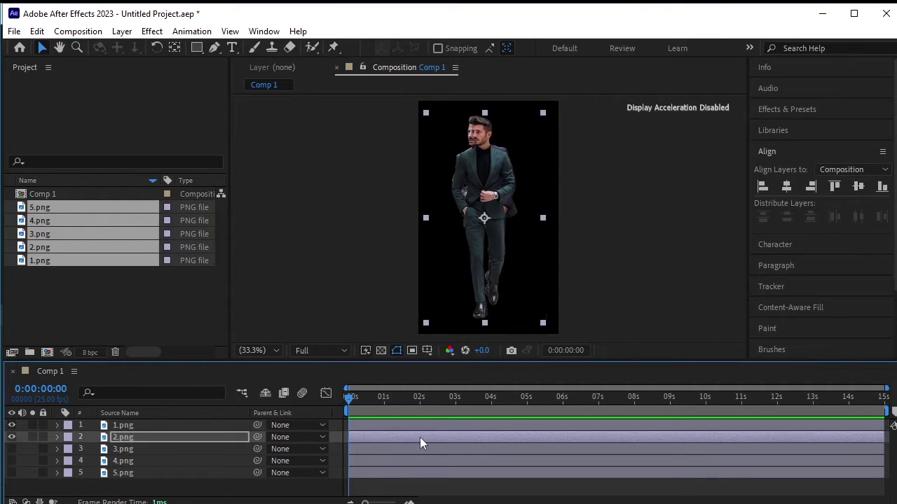
left_click(12, 437)
Inspect layers 3.png and 4.png one at a time, switching each off afterwards.
left_click(12, 449)
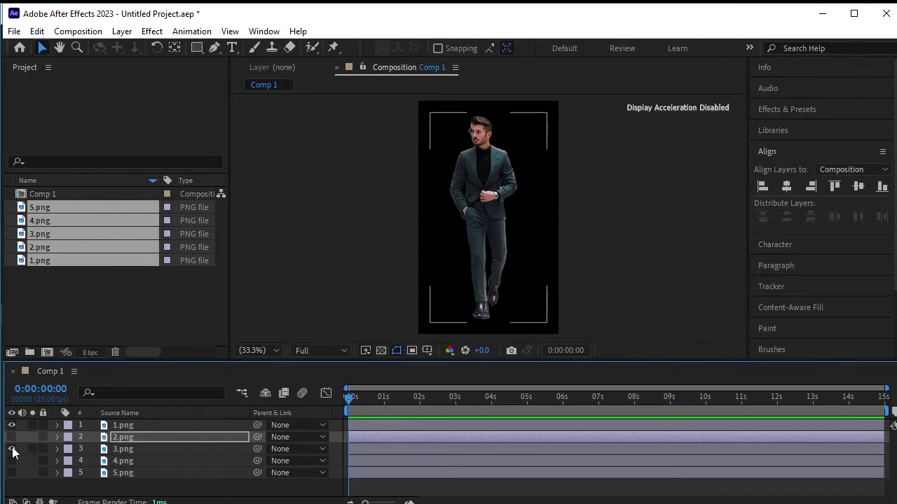
left_click(125, 452)
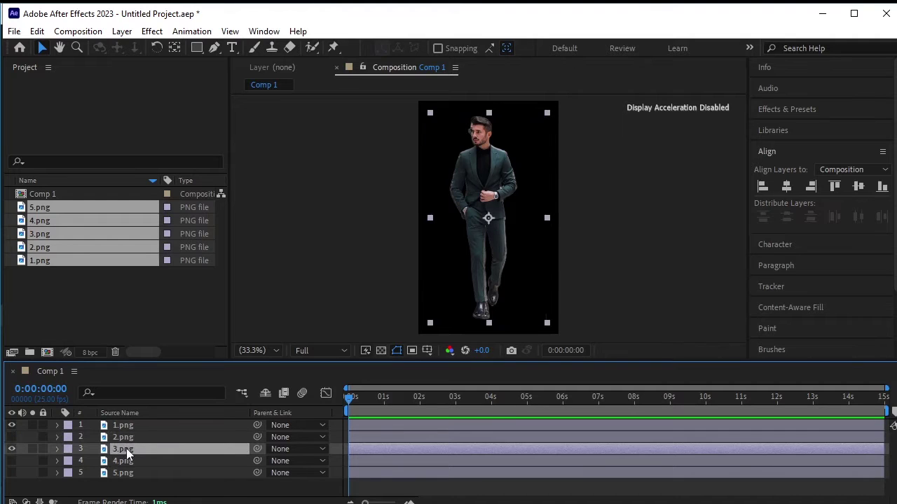
key("Return")
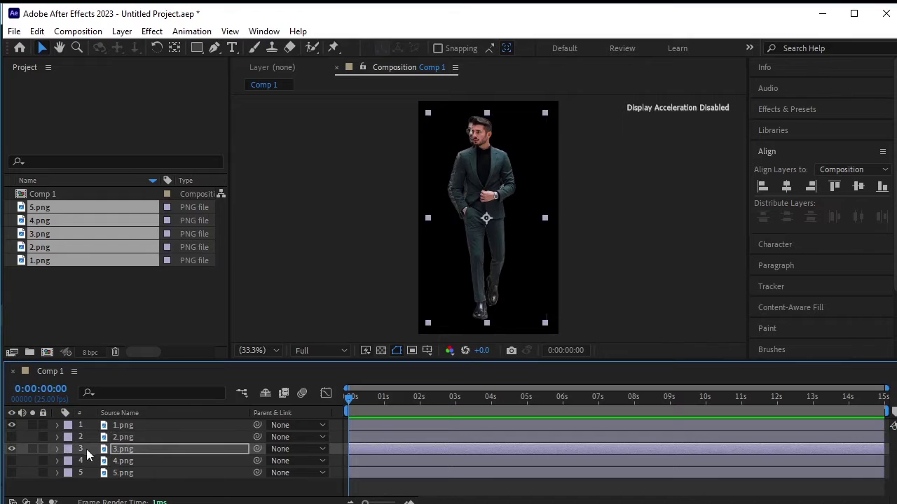
left_click(11, 449)
left_click(11, 461)
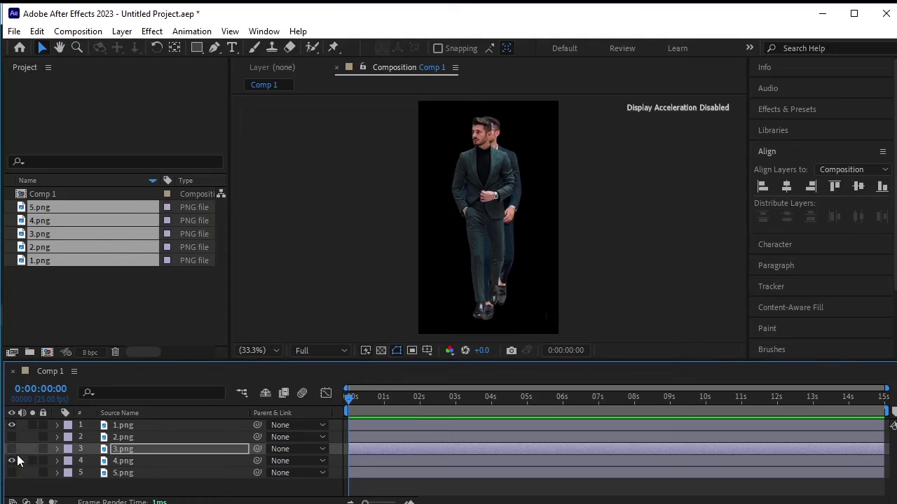
left_click(147, 460)
key("Return")
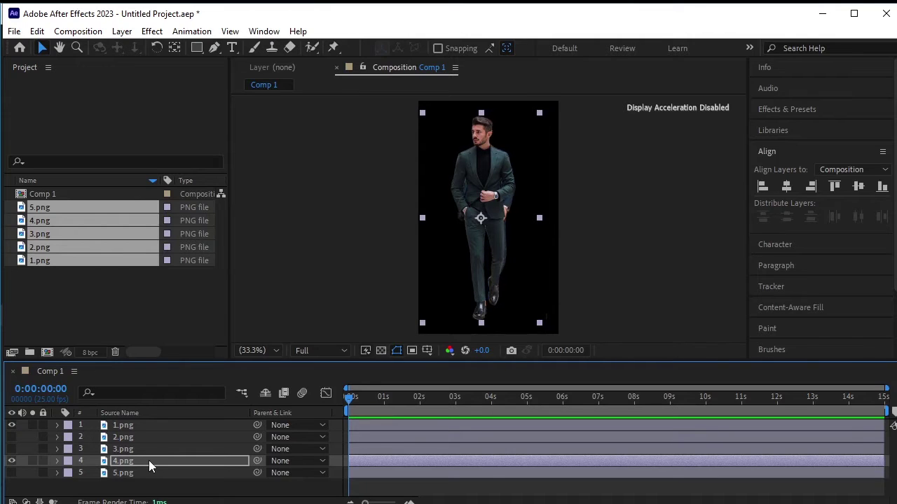
left_click(11, 461)
Inspect 5.png, switch it off so only 1.png shows, and preview.
left_click(11, 473)
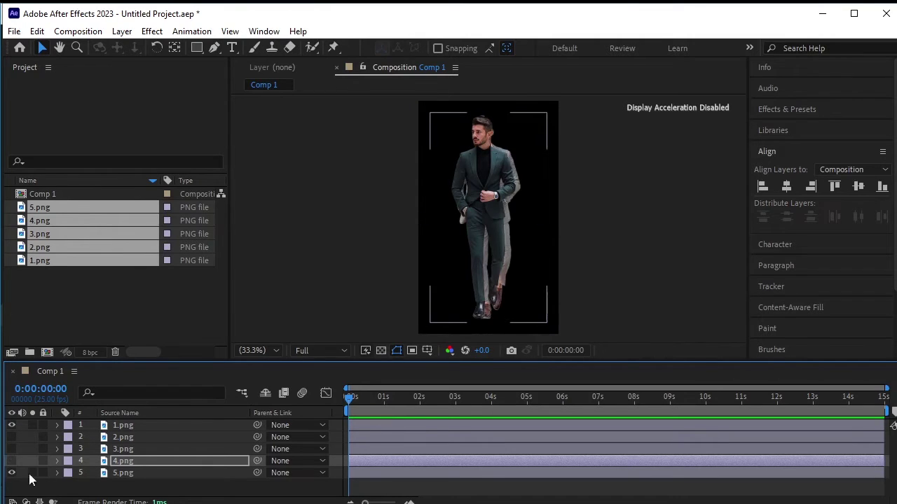
left_click(135, 473)
key("Return")
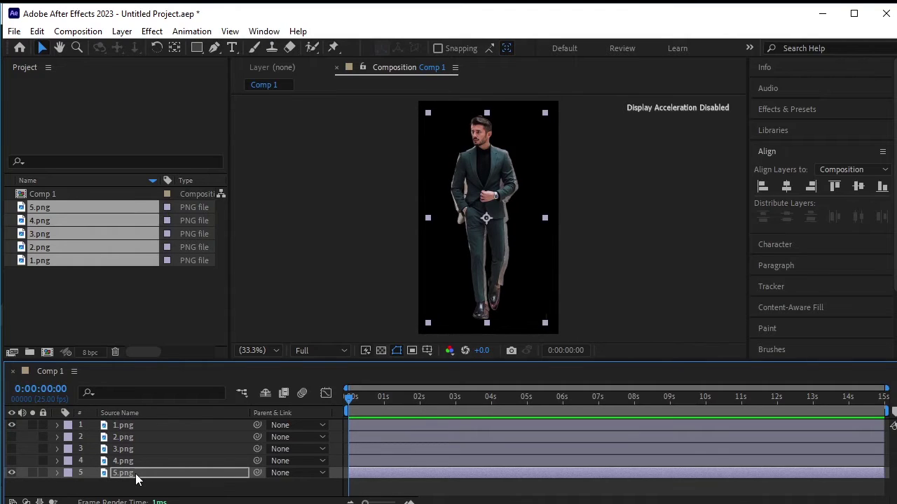
left_click(11, 473)
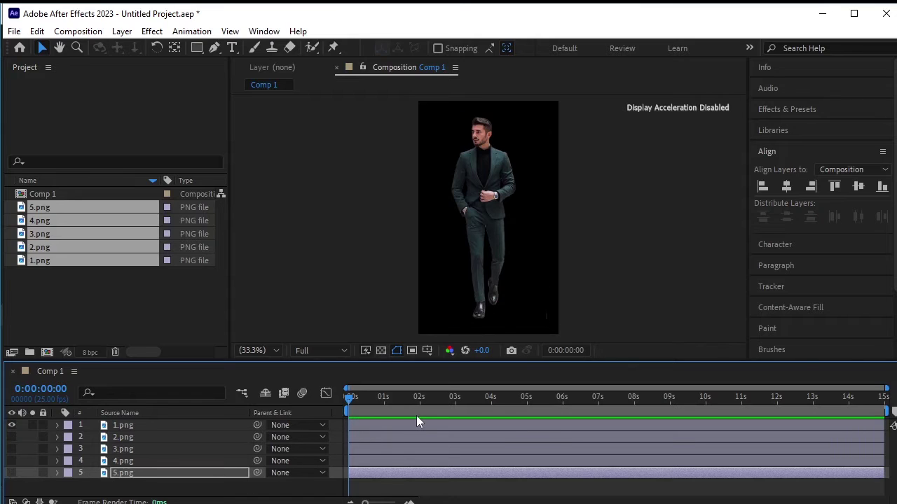
key("space")
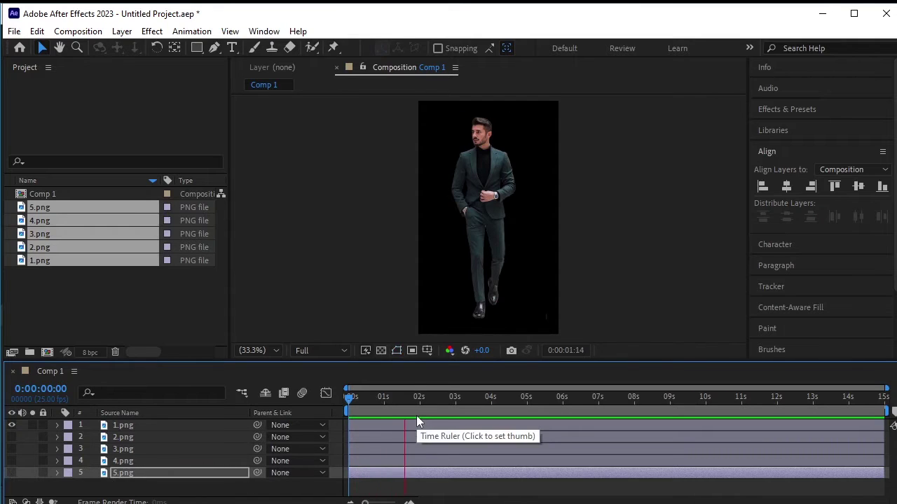
Trim all five layers to end at 0:00:01:19 with Alt+], then select layers 2–5.
left_click(418, 407)
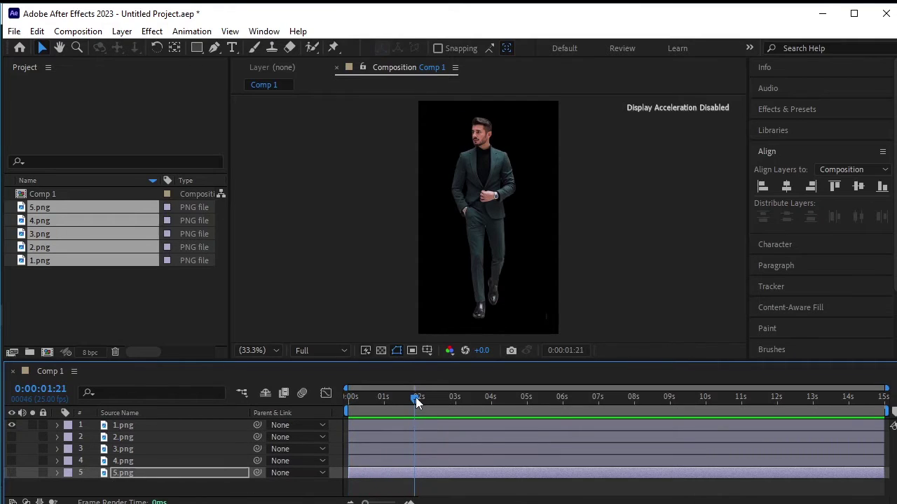
left_click_drag(416, 400, 412, 405)
left_click(416, 427)
left_click(421, 474, "shift")
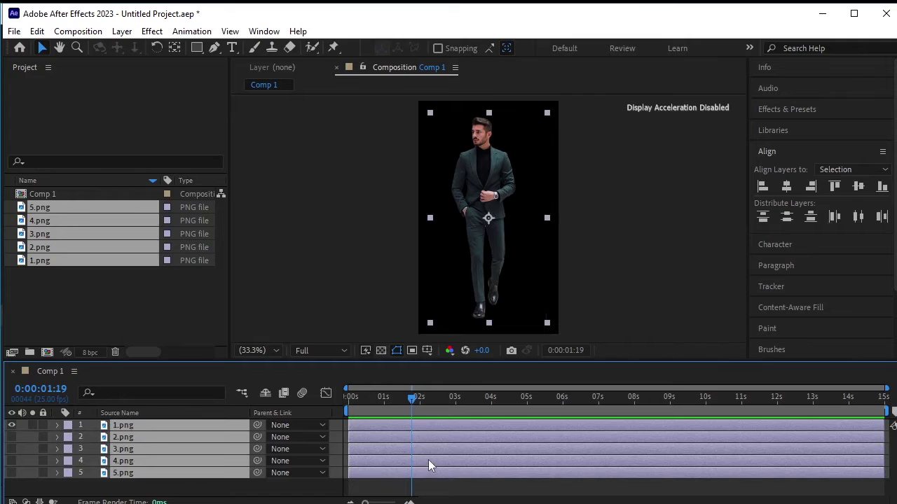
key("alt+bracketright")
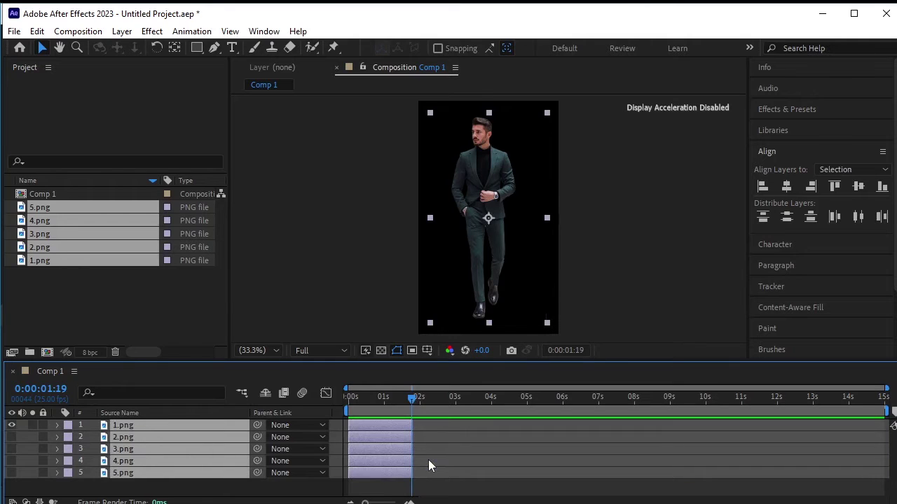
left_click(394, 489)
left_click(189, 439)
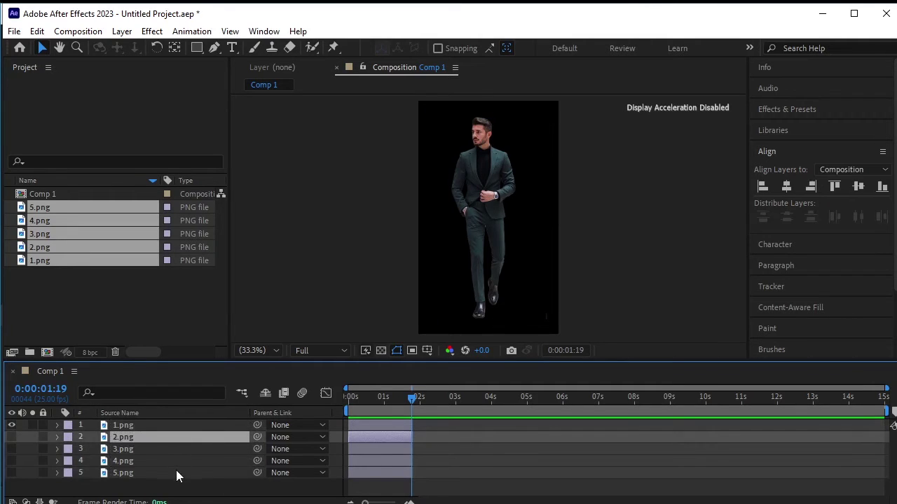
left_click(175, 475, "shift")
Shift layers 2–5 to start near 1.6 seconds and layers 3–5 near 3.4 seconds.
key("equal")
key("equal")
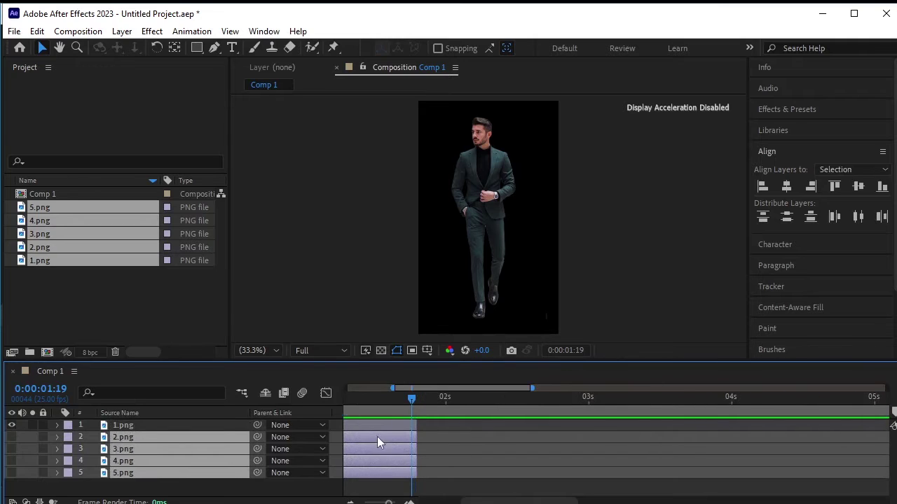
left_click_drag(376, 439, 605, 442)
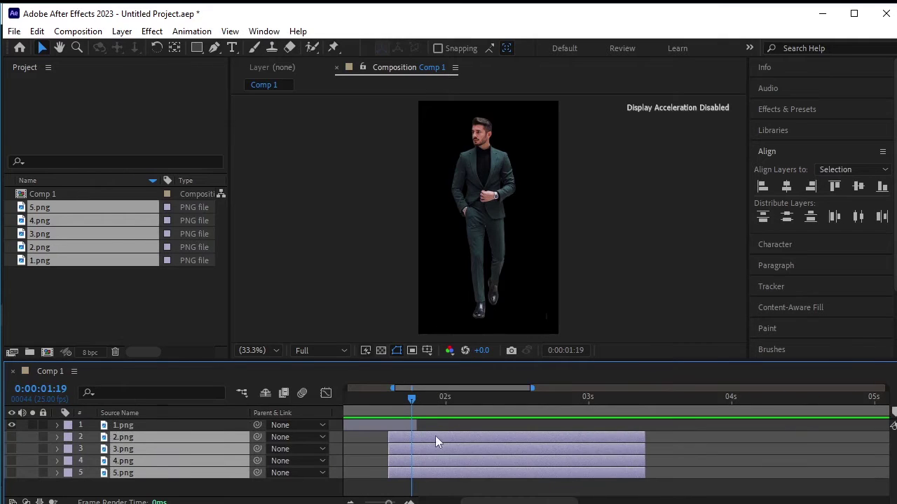
left_click_drag(435, 437, 444, 436)
left_click(446, 489)
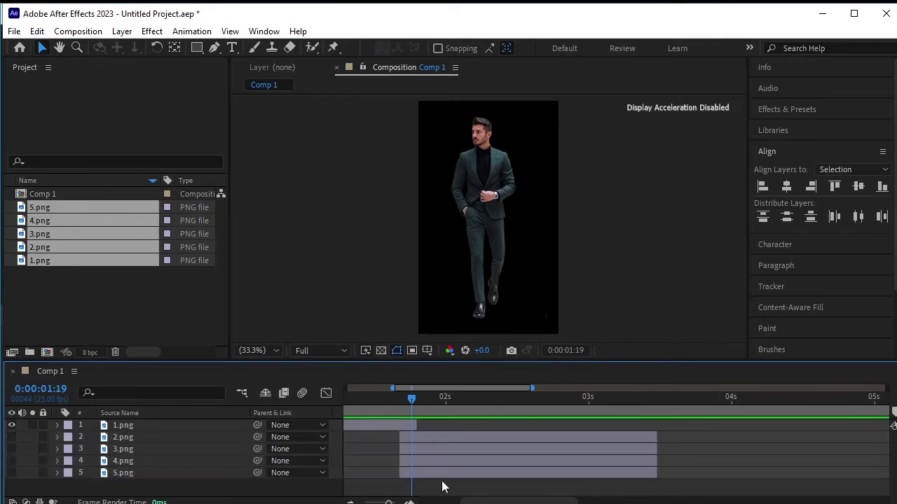
left_click(423, 448)
left_click(428, 470, "shift")
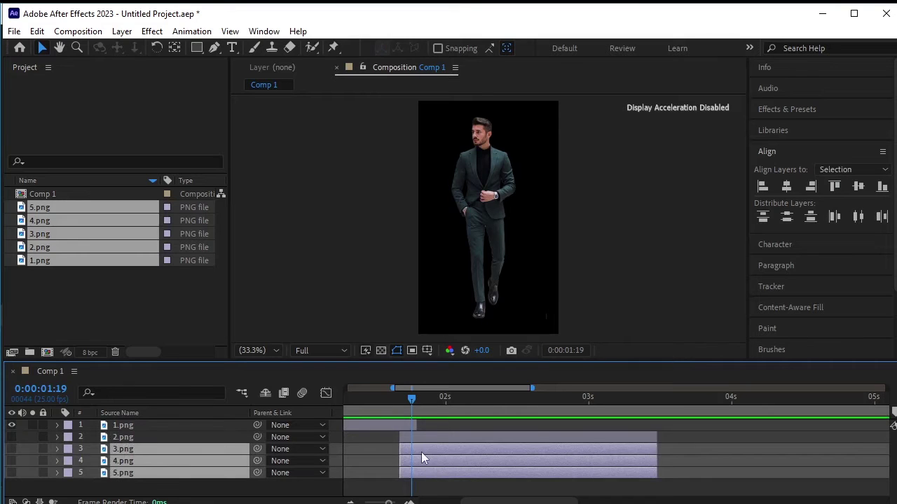
left_click_drag(421, 451, 658, 456)
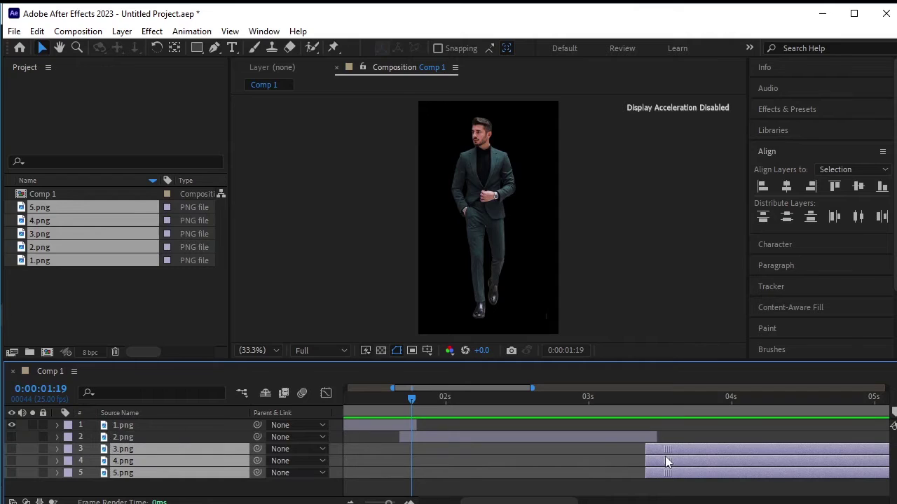
left_click(619, 489)
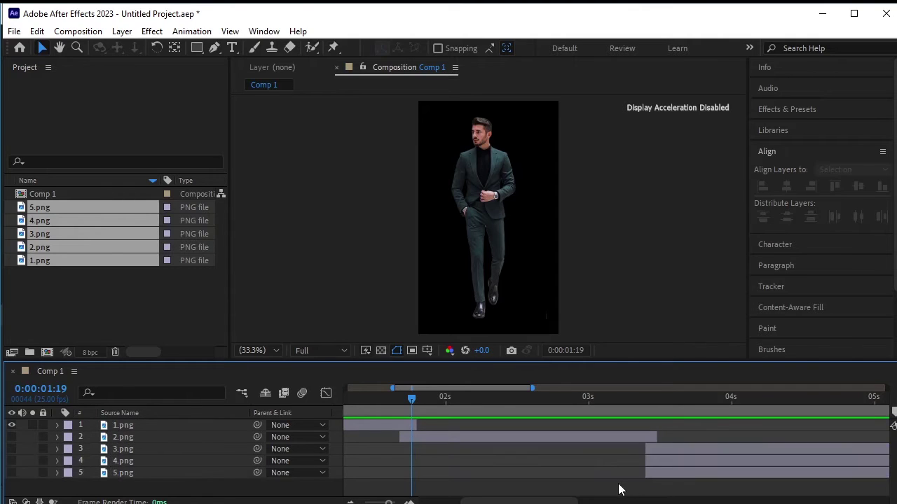
key("minus")
Move layers 4.png and 5.png to start at 5 seconds.
left_click(648, 466)
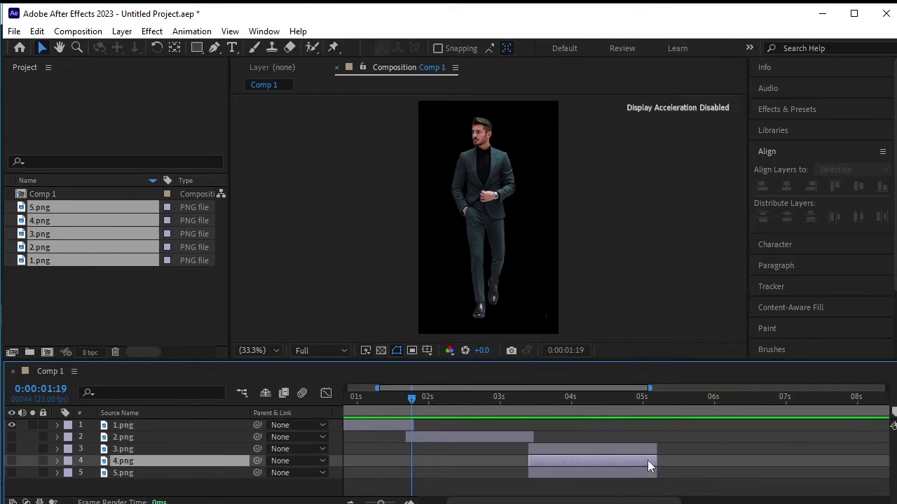
left_click(647, 473, "shift")
left_click(419, 397)
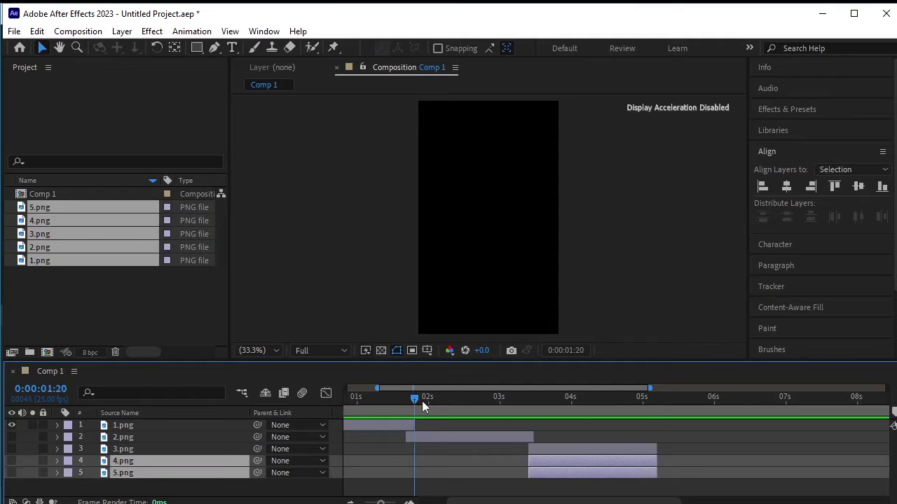
left_click(647, 409)
key("equal")
key("equal")
key("equal")
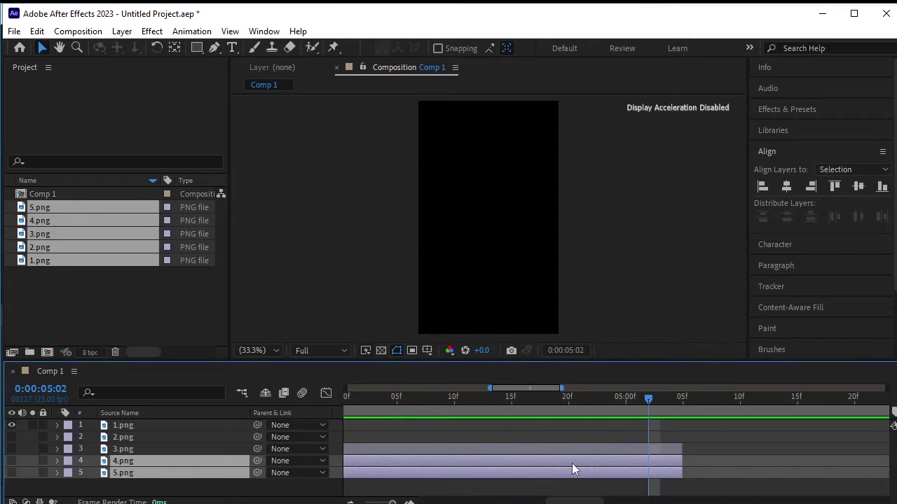
left_click_drag(572, 463, 805, 449)
left_click_drag(512, 463, 724, 460)
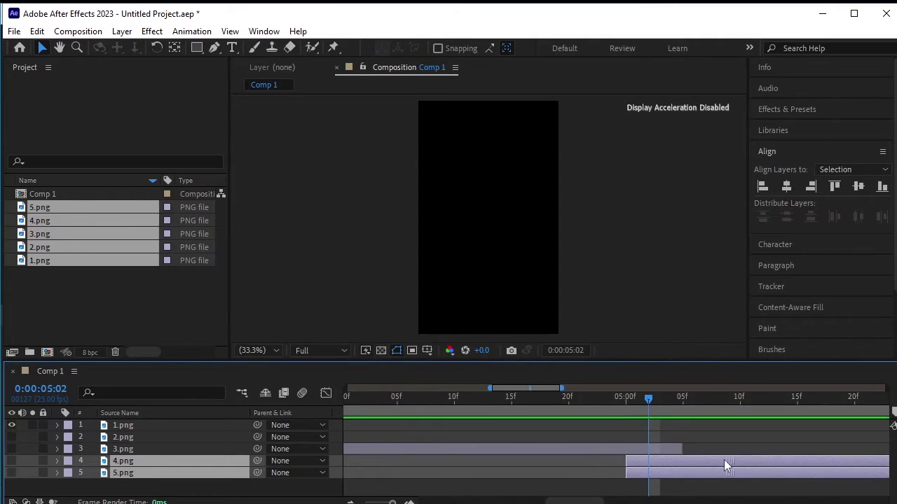
key("minus")
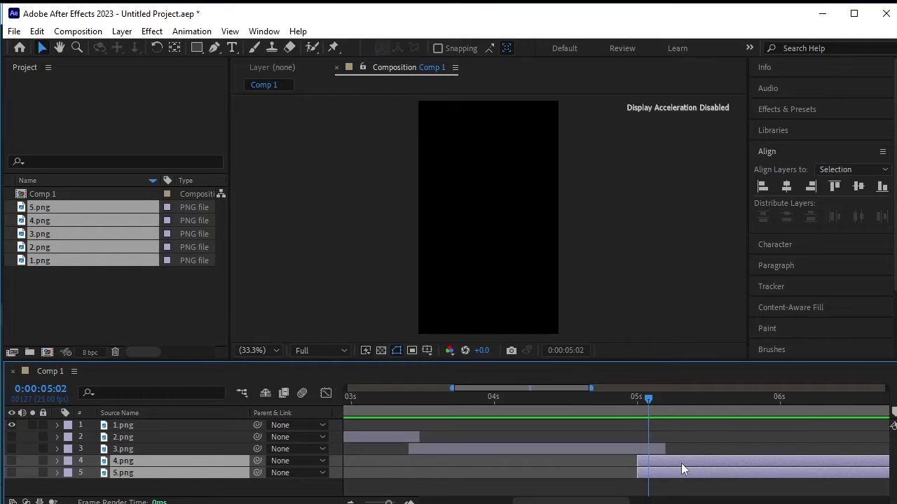
left_click_drag(681, 463, 692, 466)
key("minus")
key("minus")
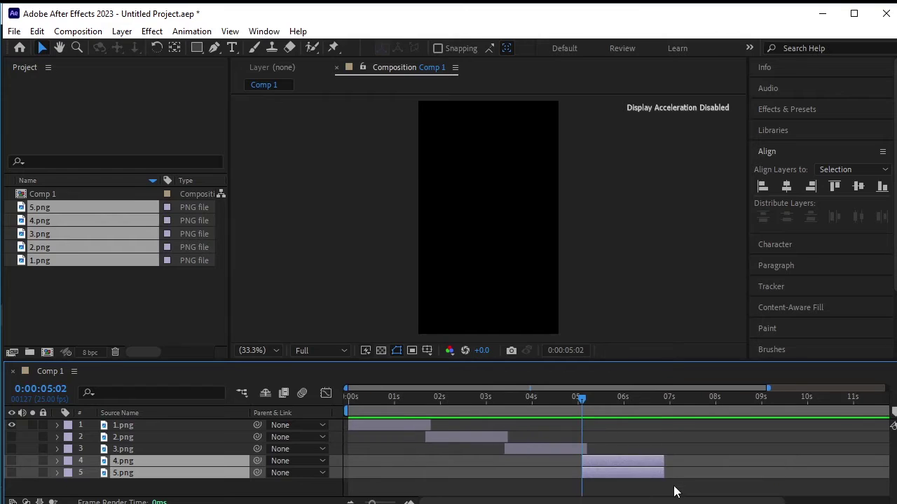
left_click(674, 490)
Move 5.png to about 7 seconds, show layers 2–5, and preview the sequence.
left_click_drag(646, 477, 721, 474)
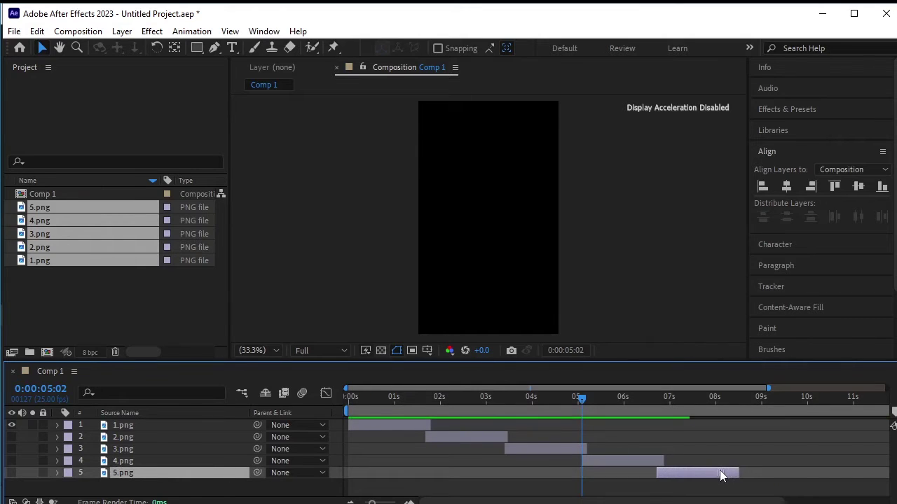
left_click(607, 490)
left_click_drag(583, 399, 273, 398)
left_click_drag(11, 437, 13, 479)
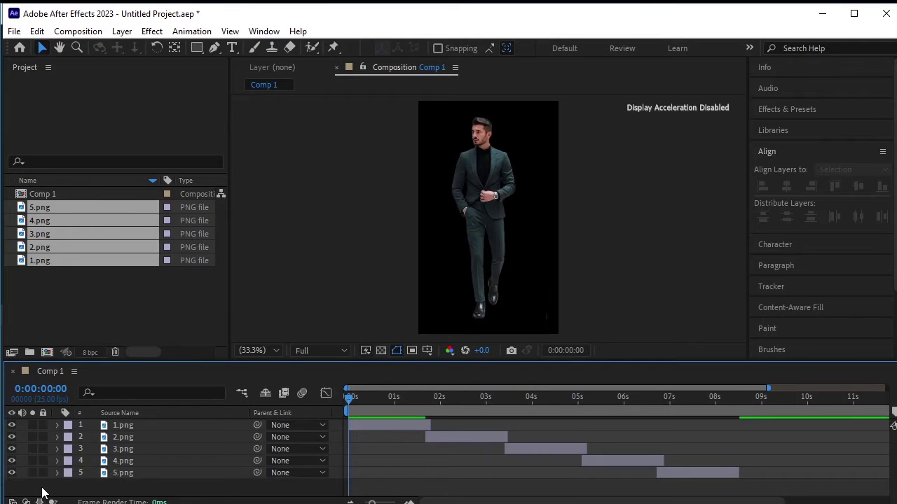
left_click(131, 426)
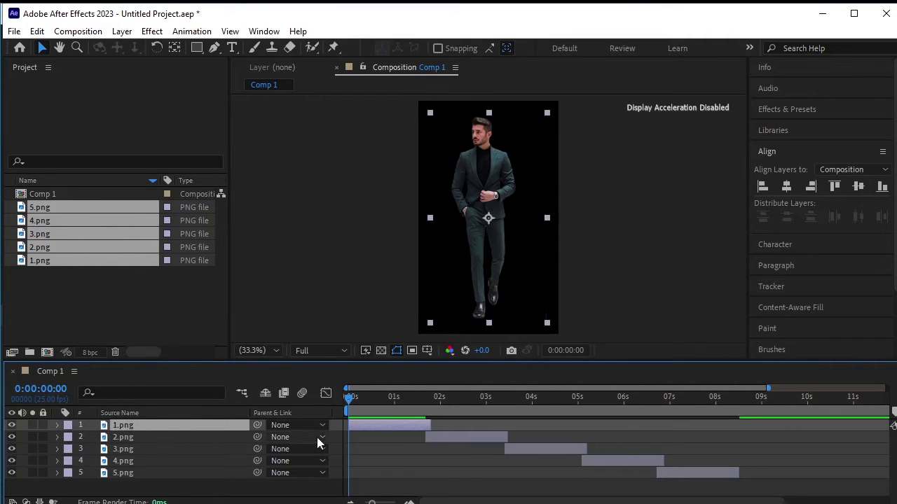
key("space")
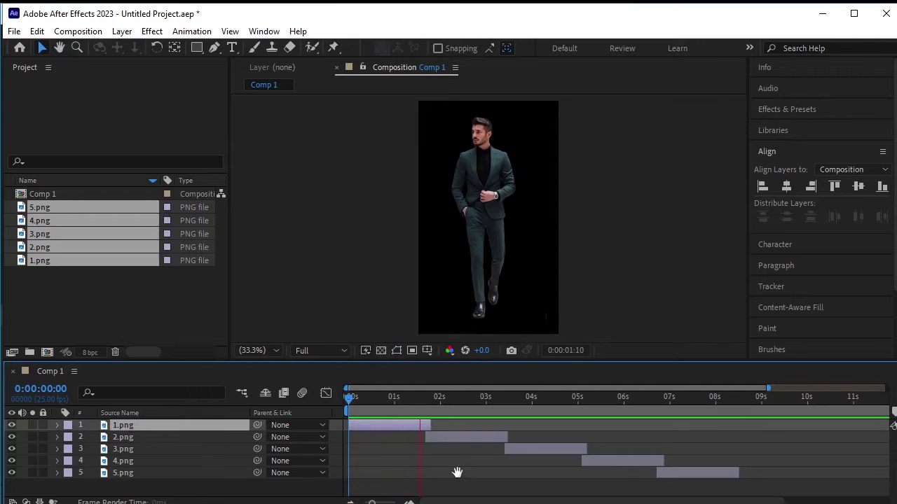
left_click(447, 441)
left_click(447, 441)
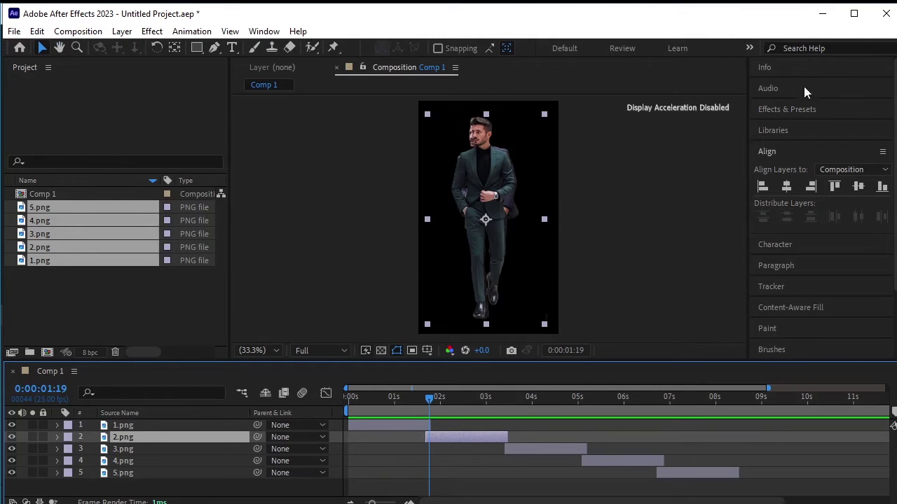
left_click_drag(430, 397, 427, 399)
Apply Card Wipe - 3D pixelstorm to 2.png from a 'card' search, then delete Card Wipe Master Control.
left_click(802, 109)
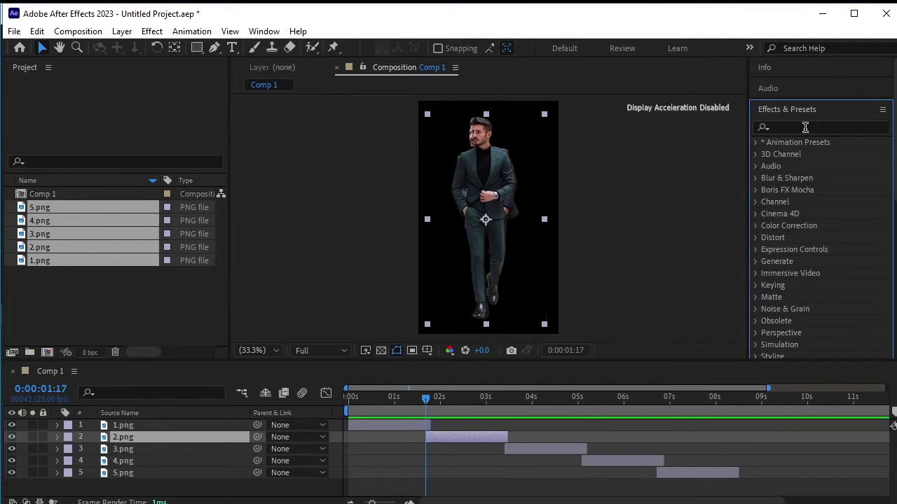
left_click(805, 127)
type("card")
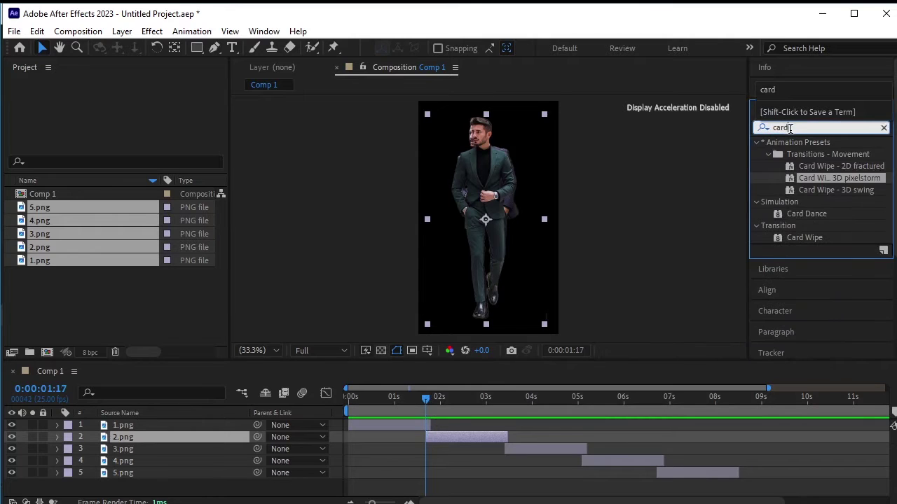
double_click(852, 178)
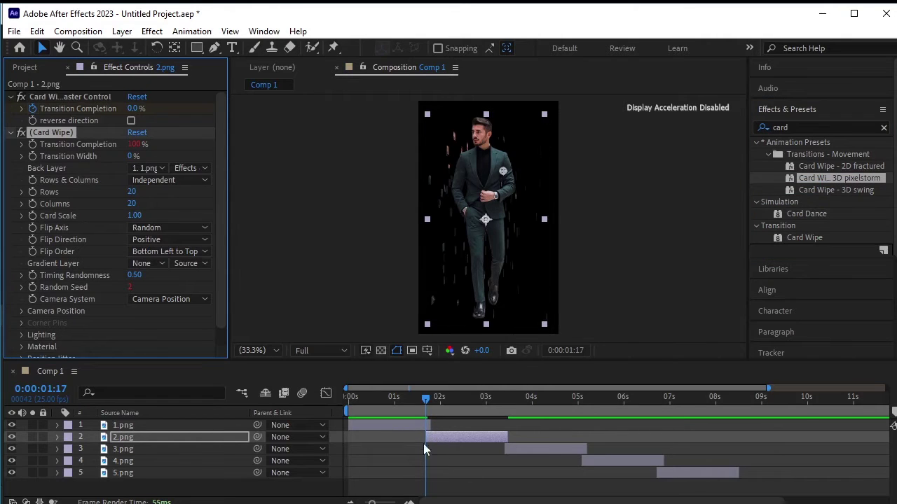
left_click_drag(424, 398, 428, 416)
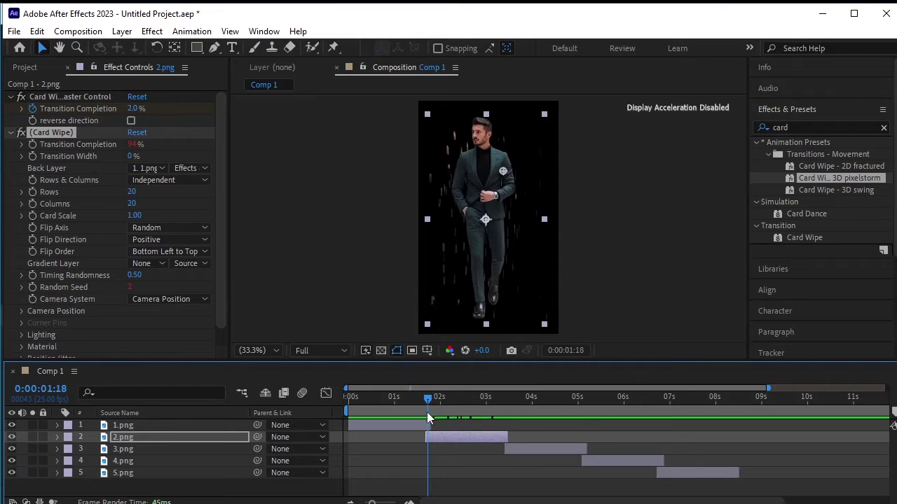
left_click(73, 98)
key("Delete")
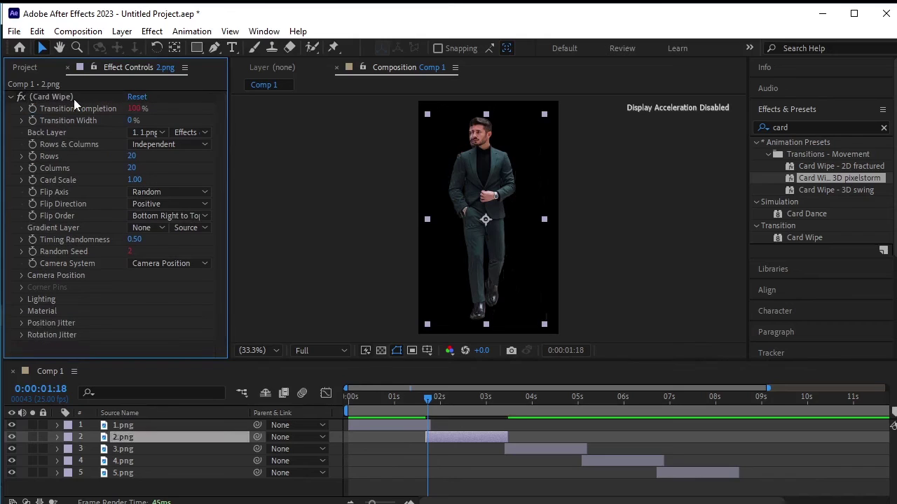
Delete Card Wipe from 2.png and auto-trace its alpha channel onto a new layer.
left_click(70, 97)
key("Delete")
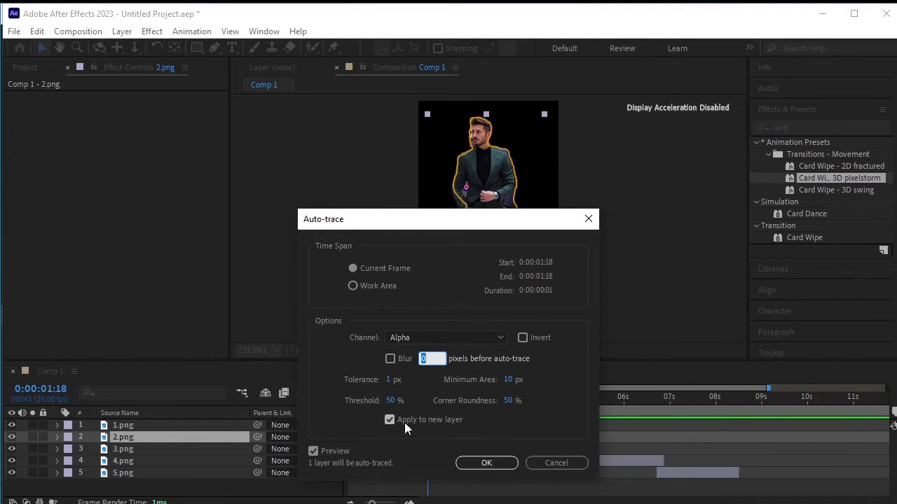
left_click(496, 460)
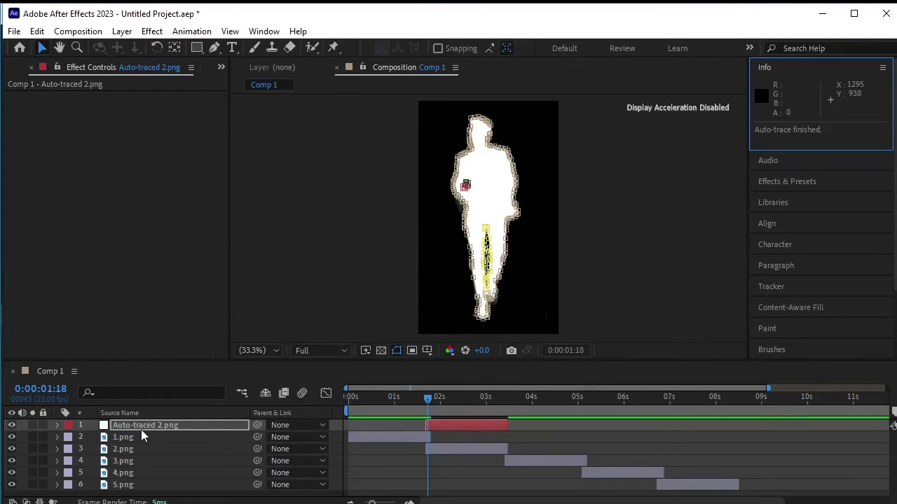
Move Auto-traced 2.png below 1.png and make it 2.png's track matte.
left_click_drag(159, 424, 160, 440)
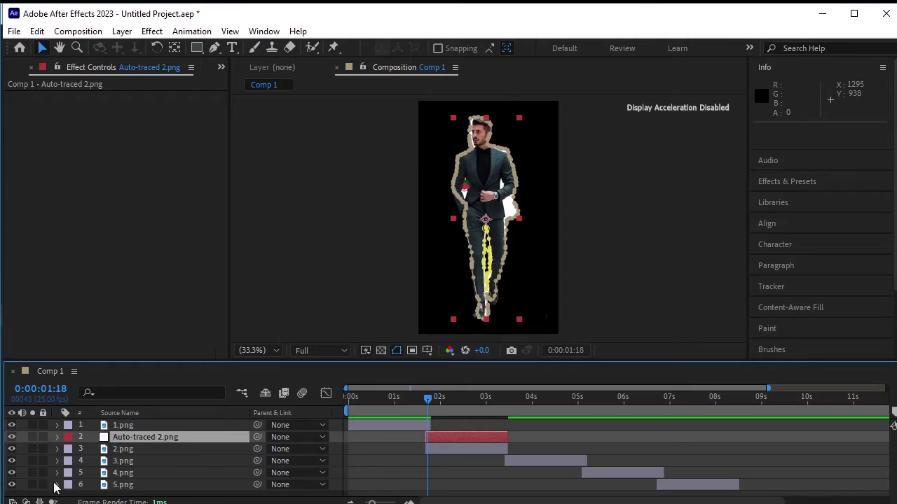
key("F4")
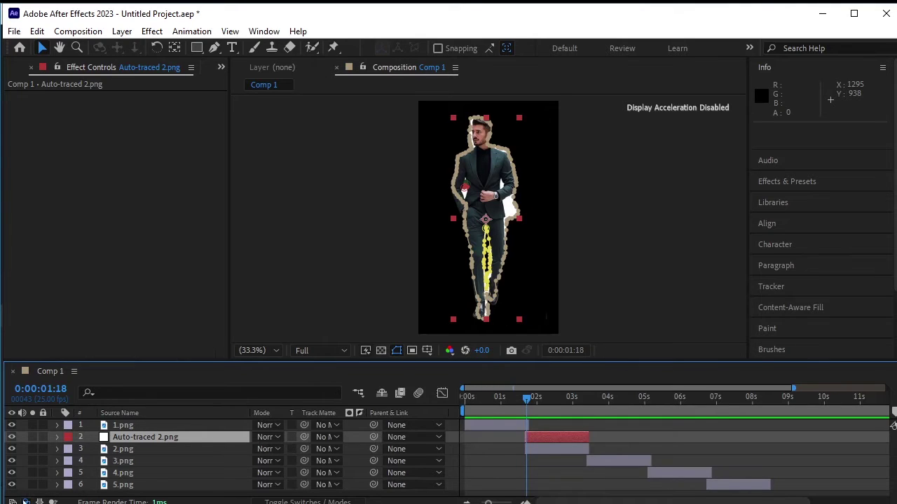
left_click(332, 450)
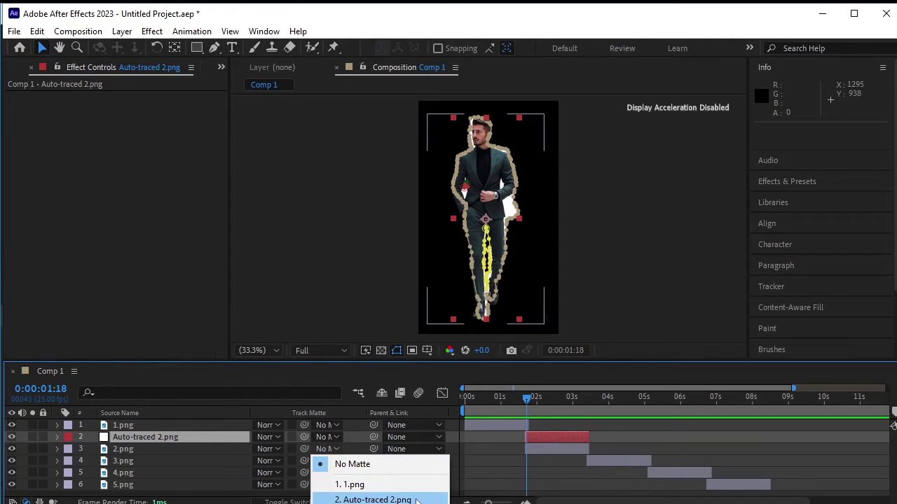
left_click(416, 500)
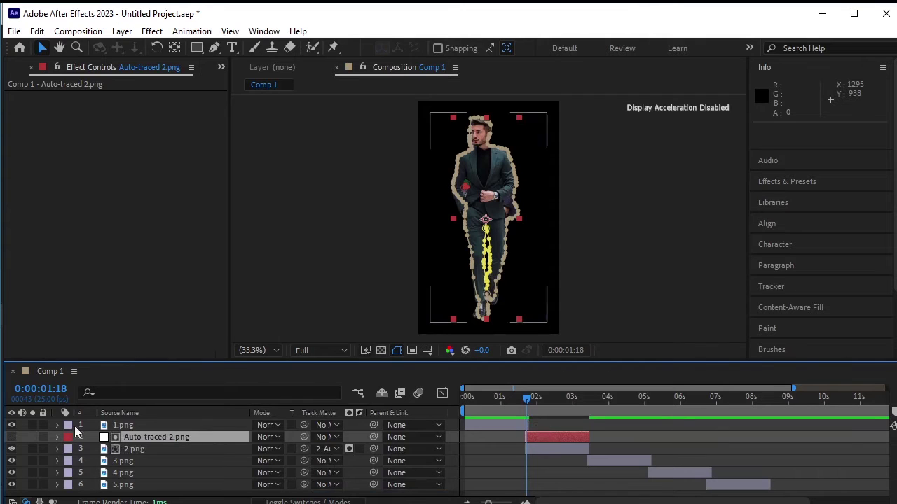
Reapply Card Wipe - 3D pixelstorm to the matted 2.png and scrub back to 0:00:01:14.
left_click(782, 182)
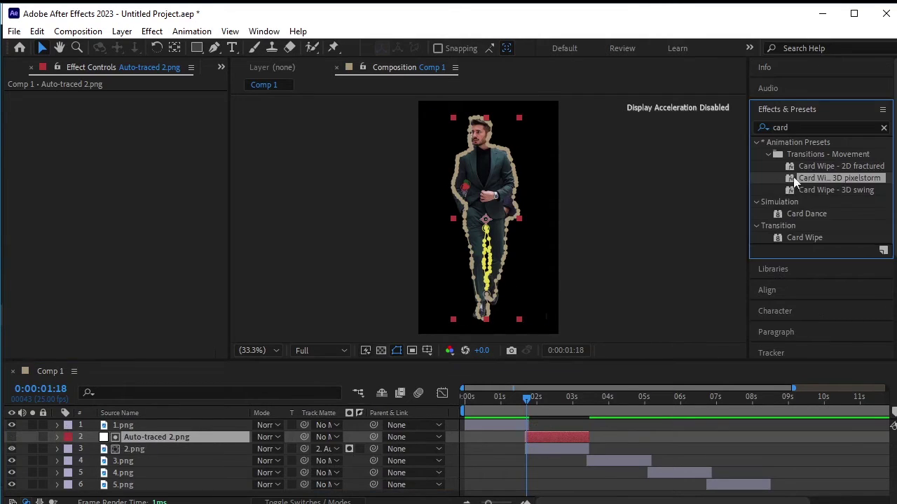
left_click(181, 452)
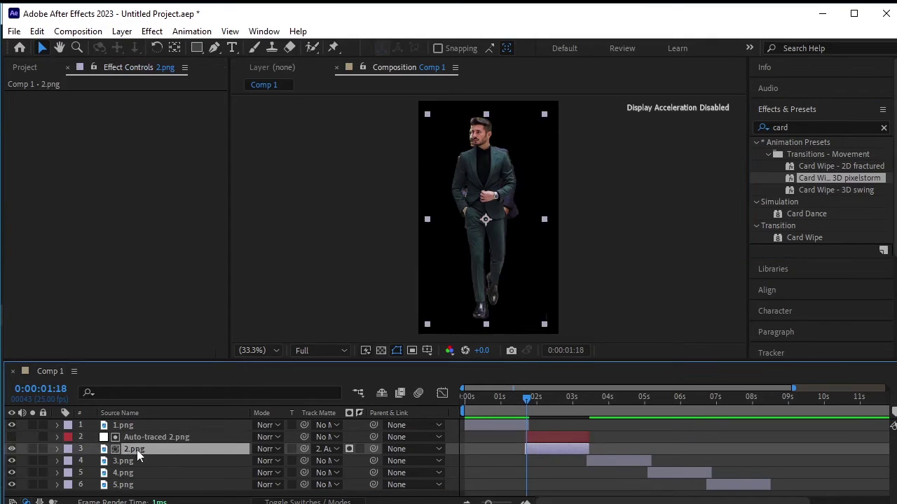
double_click(837, 178)
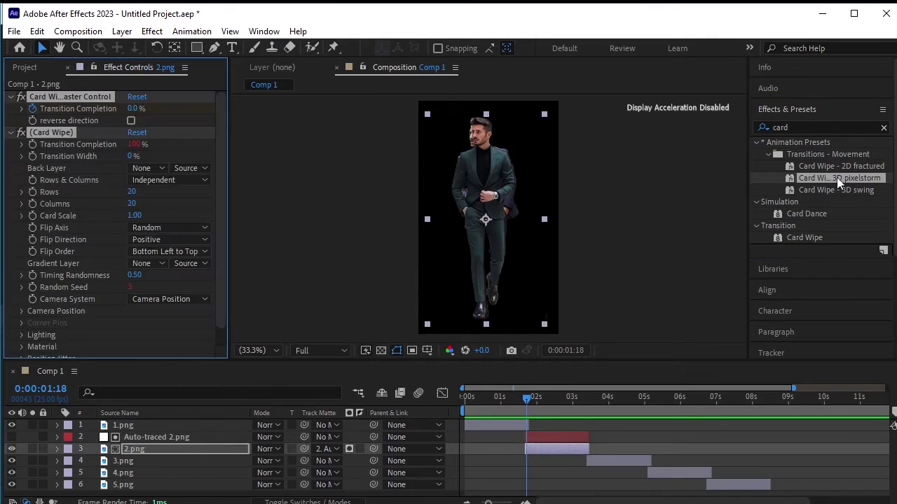
left_click_drag(526, 397, 528, 441)
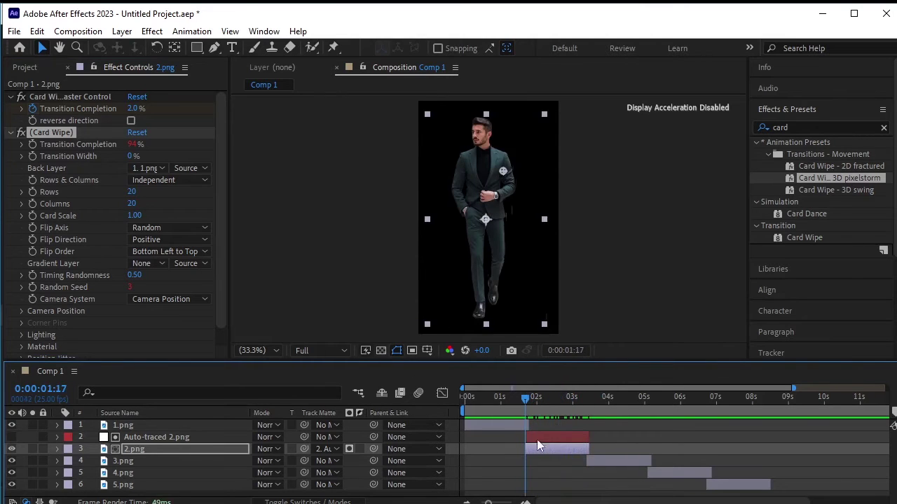
Preview 2.png's card wipe, then drag its end Transition Completion keyframe earlier.
key("space")
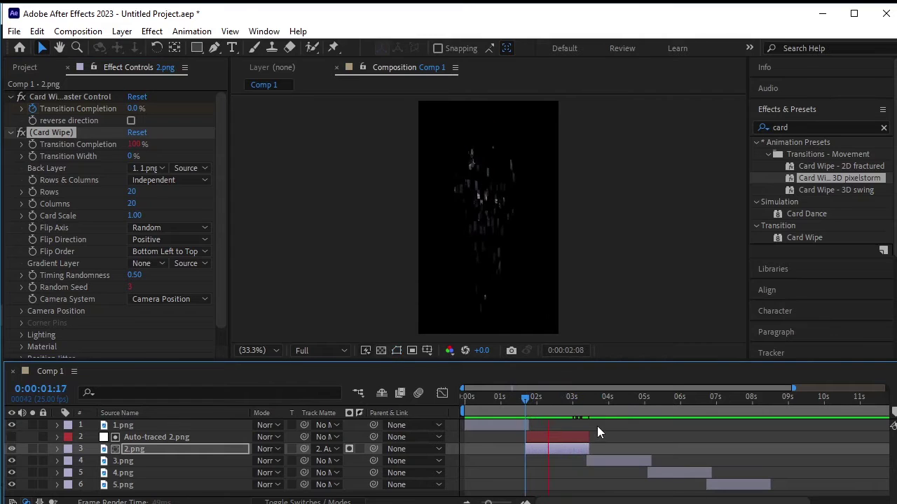
key("space")
left_click_drag(561, 409, 538, 410)
key("u")
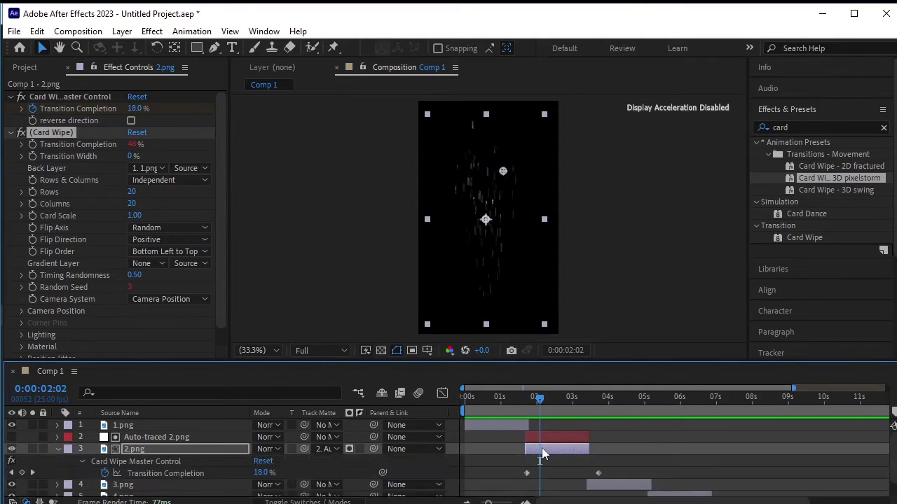
left_click(595, 477)
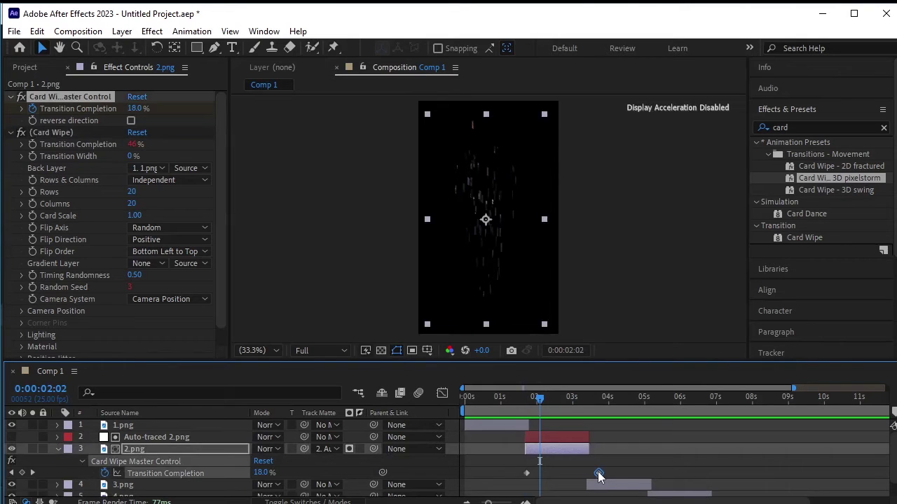
left_click_drag(595, 477, 553, 481)
Re-preview from 0:00:01:10 and settle the 100% keyframe slightly later, around 2.5 seconds.
left_click_drag(538, 397, 515, 407)
key("space")
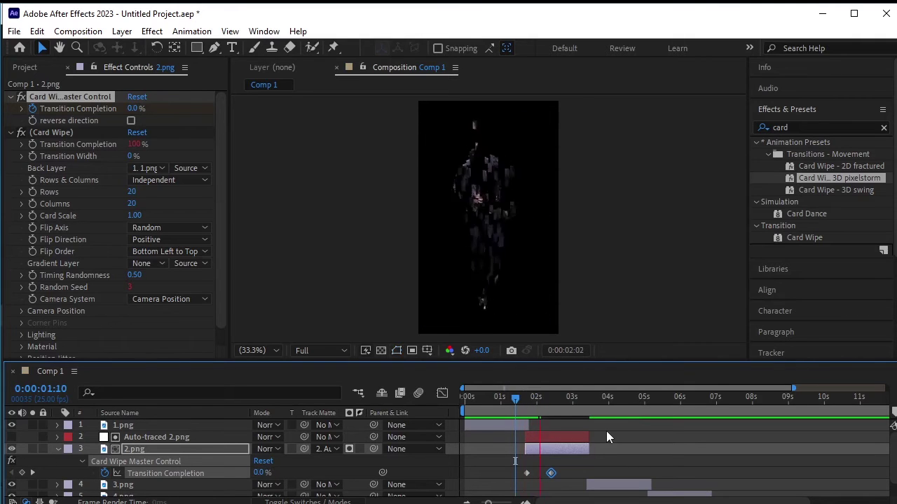
key("space")
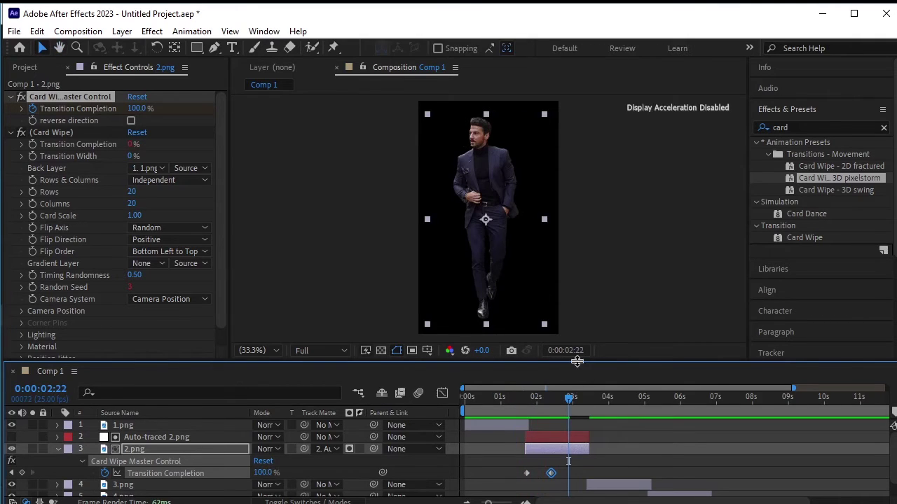
left_click_drag(576, 362, 570, 317)
left_click_drag(546, 424, 542, 426)
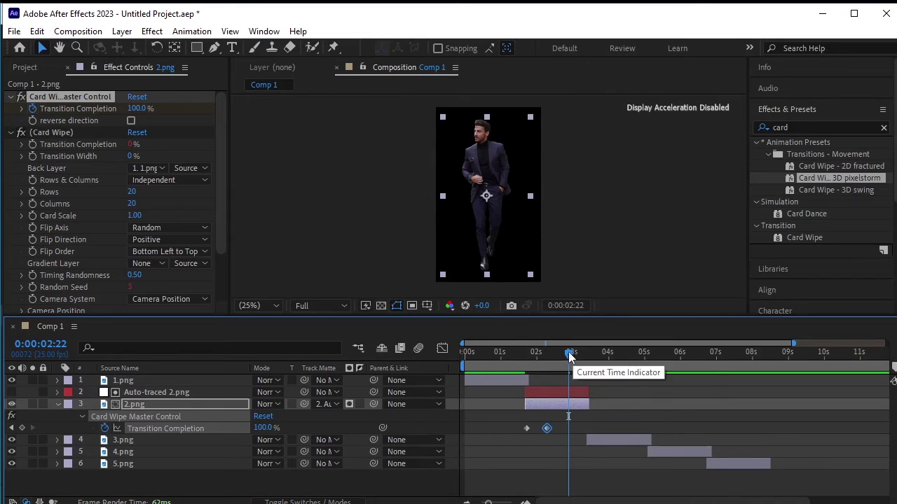
left_click_drag(568, 353, 416, 375)
left_click(466, 487)
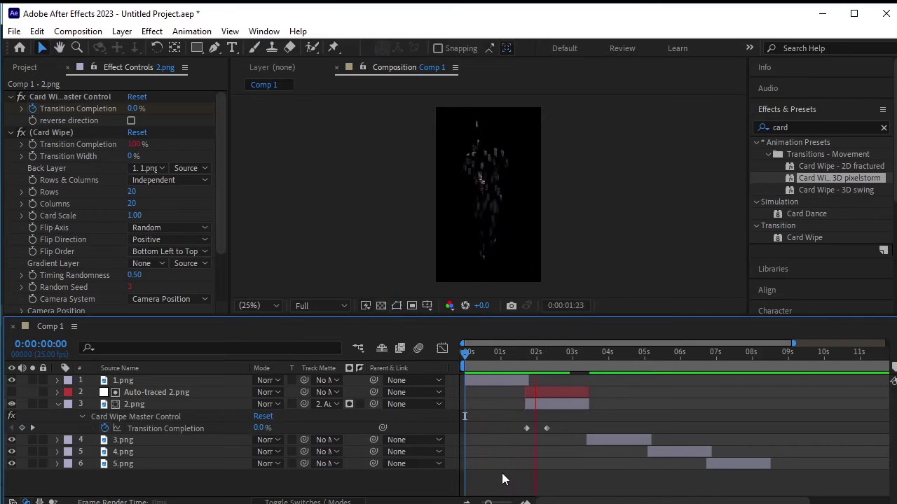
key("space")
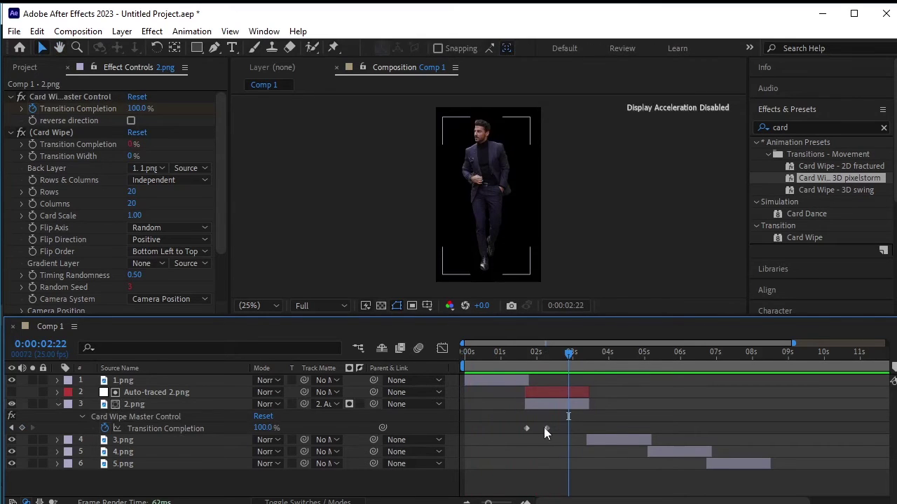
left_click_drag(553, 427, 553, 428)
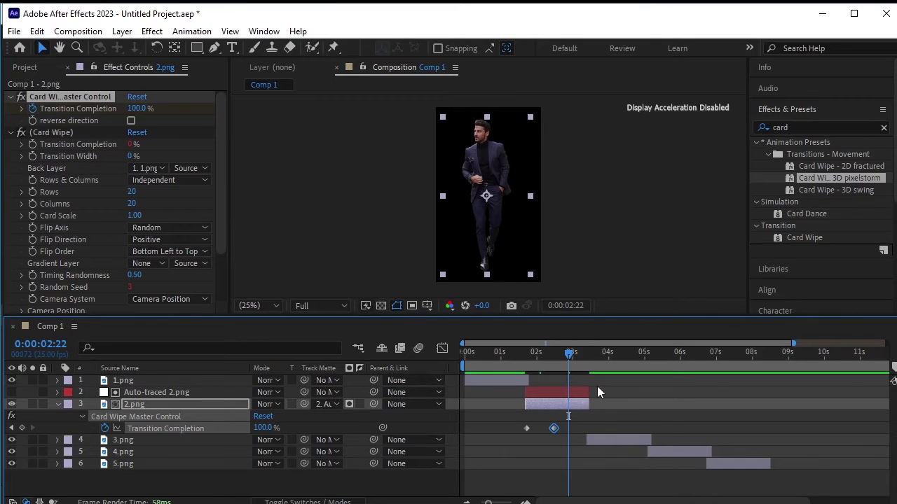
Extend the out points of 2.png and Auto-traced 2.png equally and preview the transition.
left_click(589, 401)
left_click(590, 404)
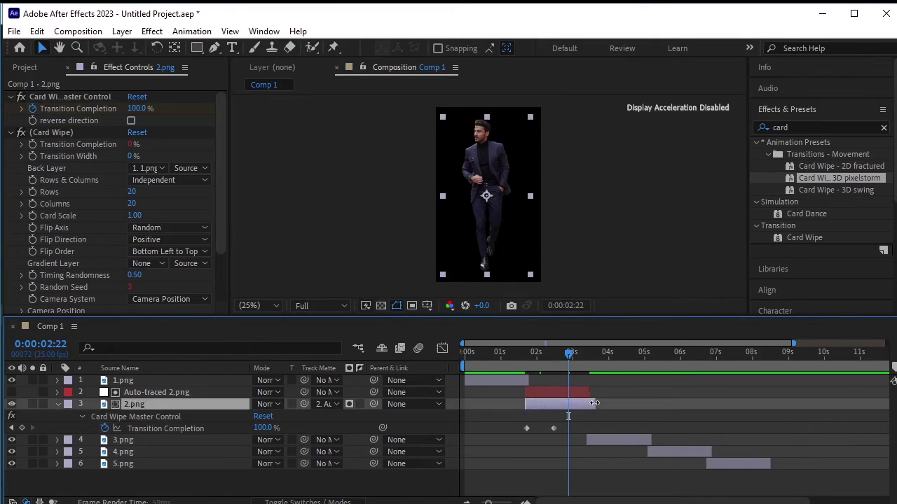
left_click_drag(589, 404, 597, 404)
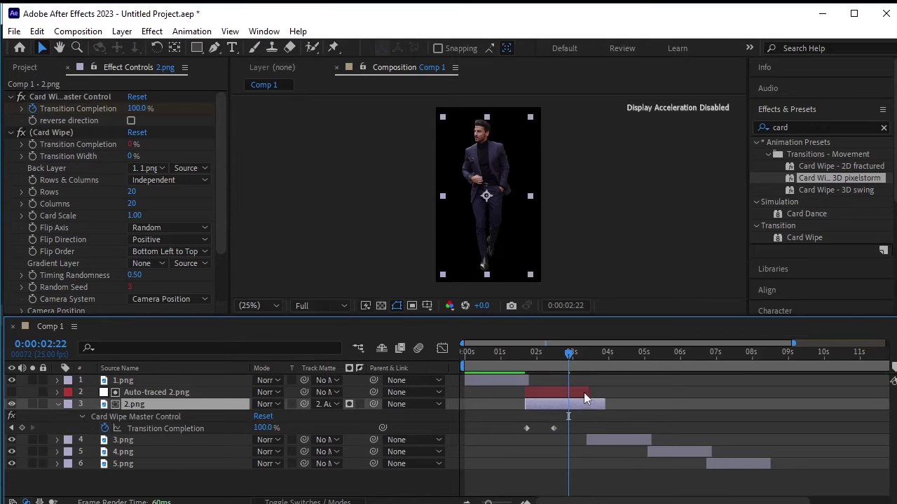
left_click(581, 394)
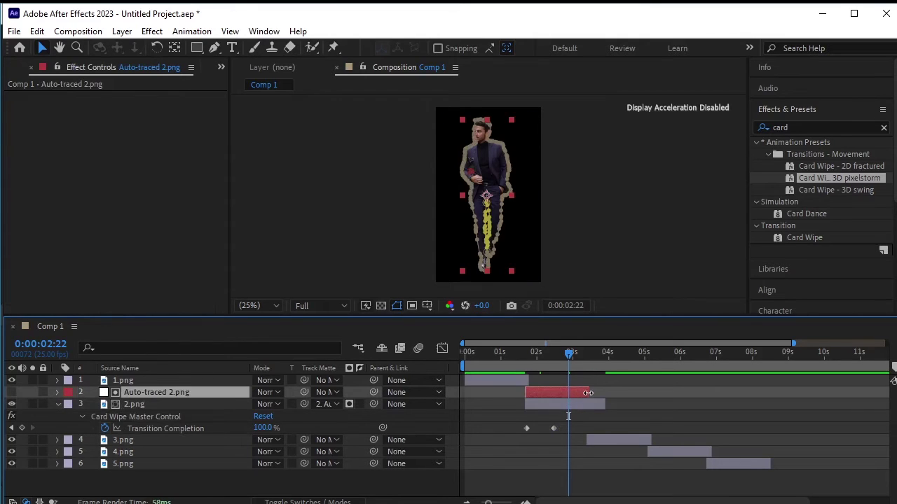
left_click_drag(588, 393, 605, 393)
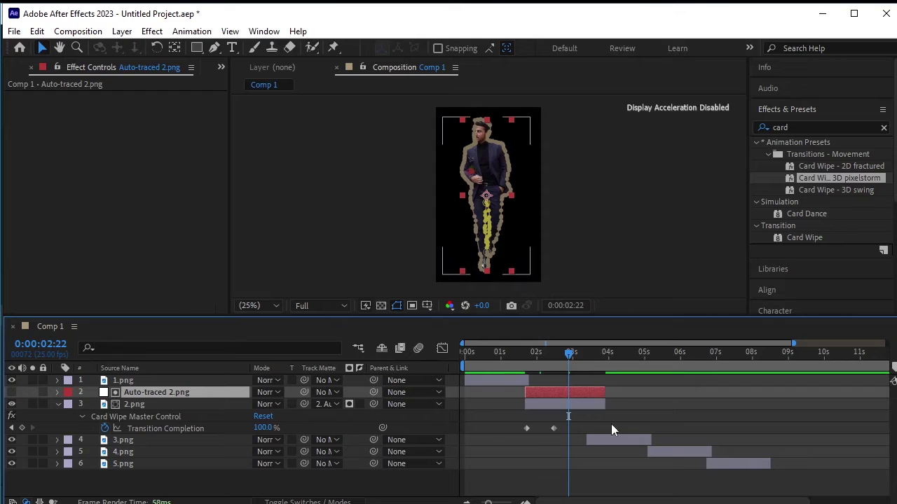
left_click_drag(552, 359, 520, 368)
key("space")
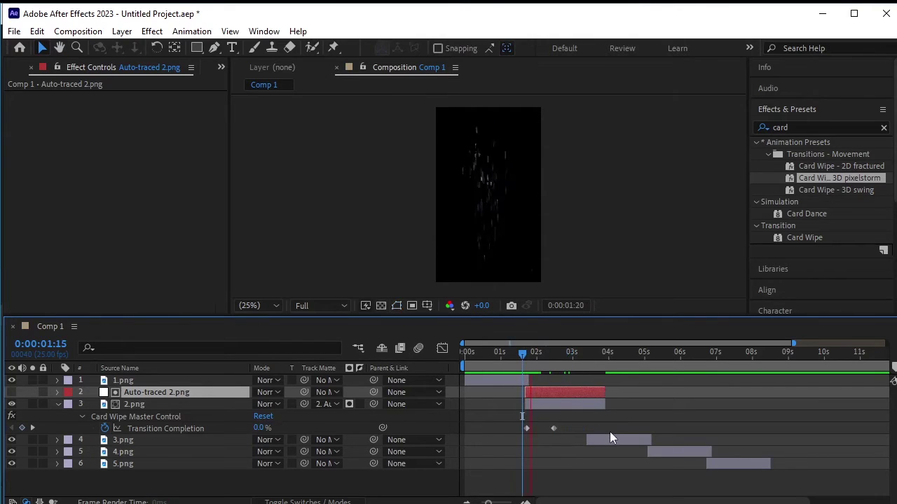
key("space")
left_click_drag(554, 429, 549, 430)
Shift 3.png, 4.png and 5.png later, with 5.png running about 7.4 to 9.3 seconds.
left_click_drag(603, 440, 799, 464)
left_click(669, 455)
left_click(720, 467, "shift")
left_click(718, 489)
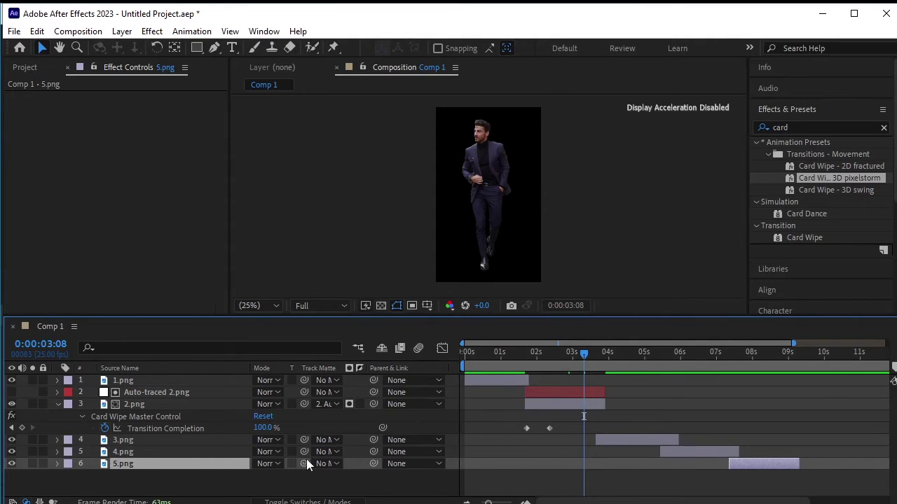
left_click(58, 404)
left_click_drag(557, 354, 315, 384)
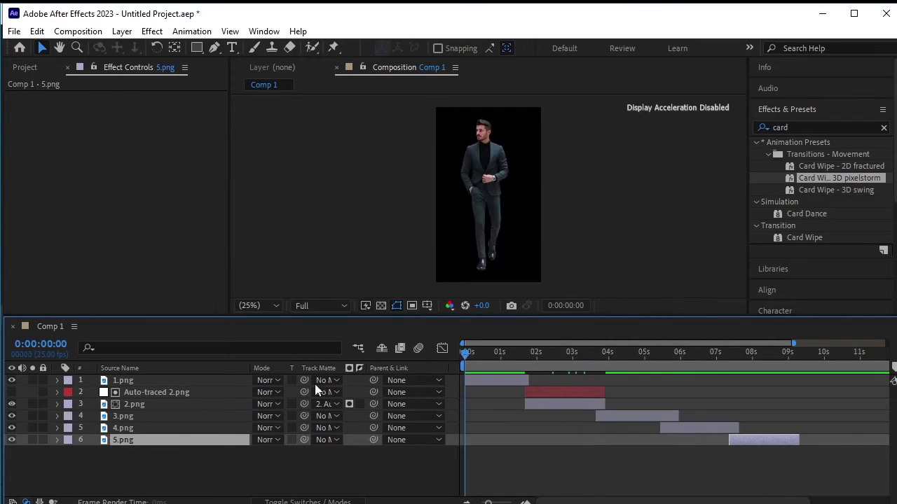
left_click(449, 406)
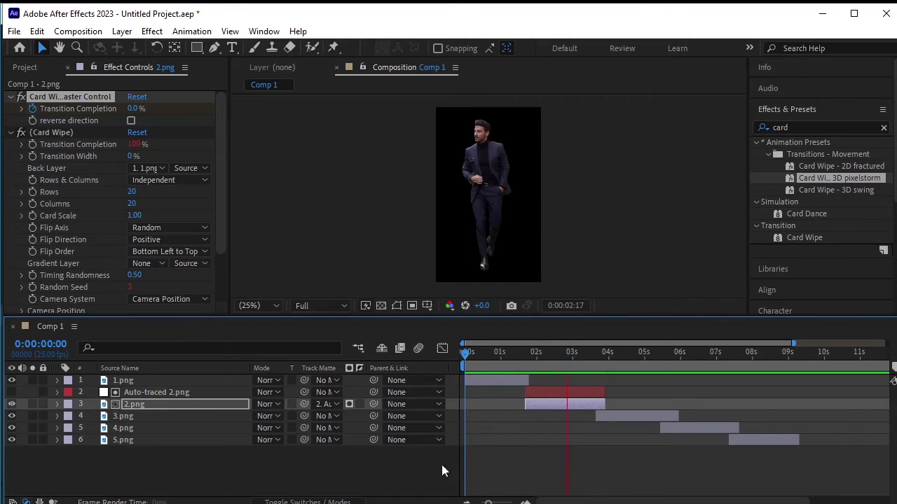
Auto-trace 3.png at 0:00:03:17 and place Auto-traced 3.png directly above 3.png.
left_click(581, 352)
left_click_drag(583, 354, 594, 366)
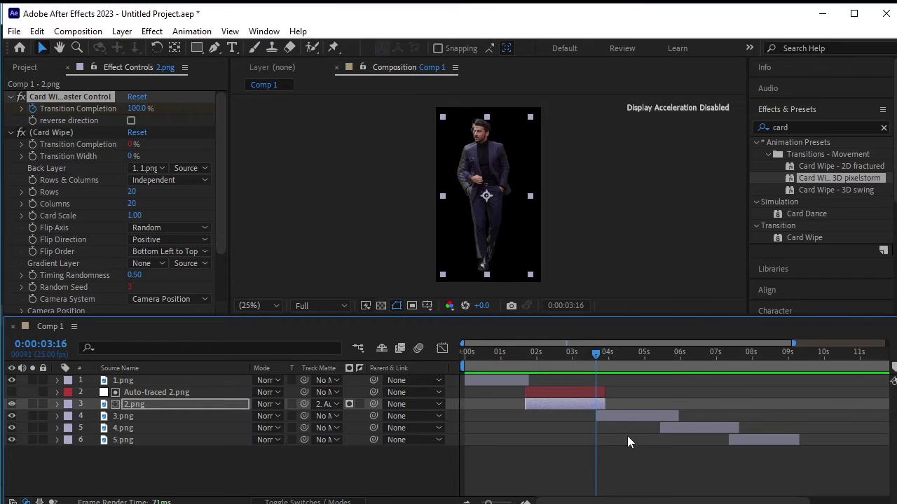
left_click(614, 419)
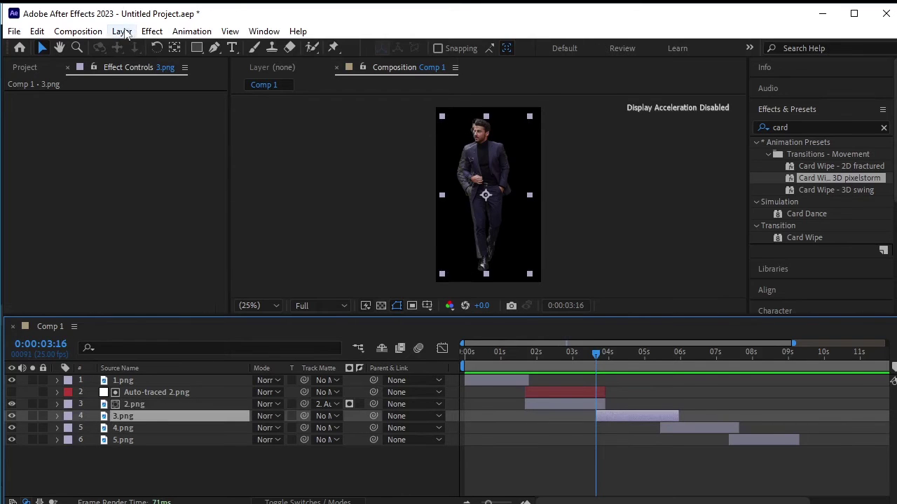
left_click(125, 31)
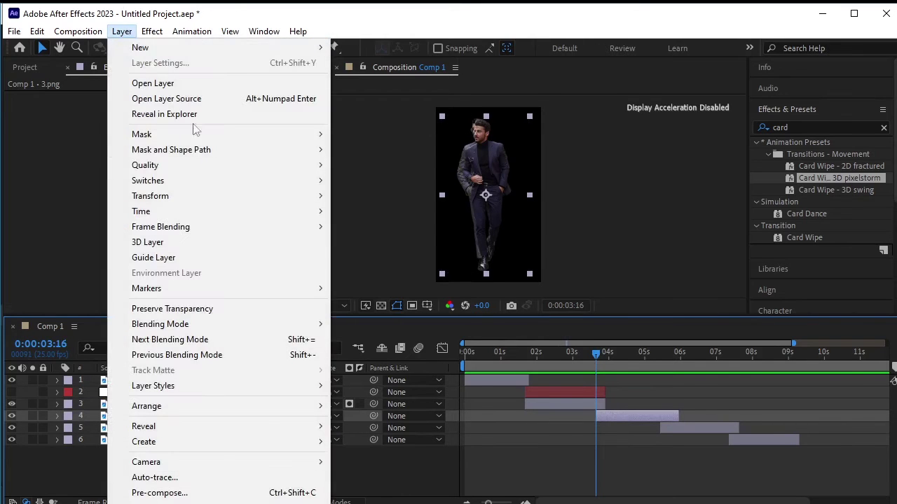
left_click(292, 477)
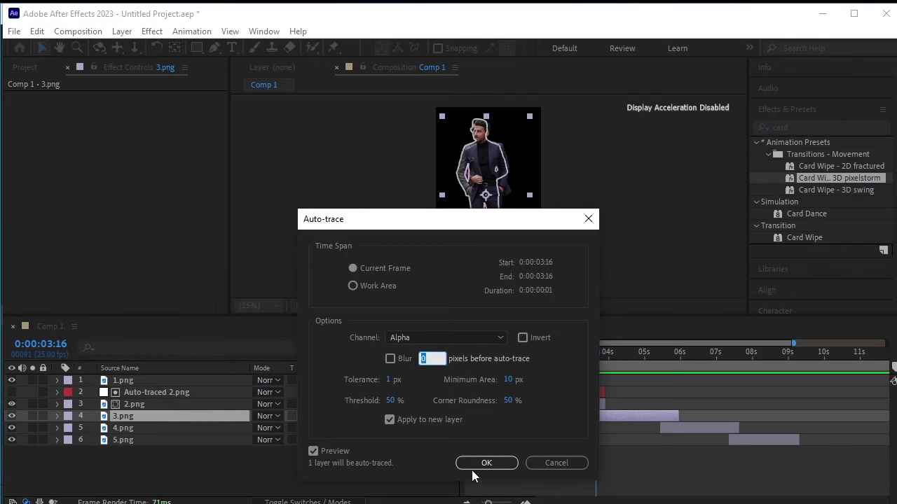
left_click(482, 462)
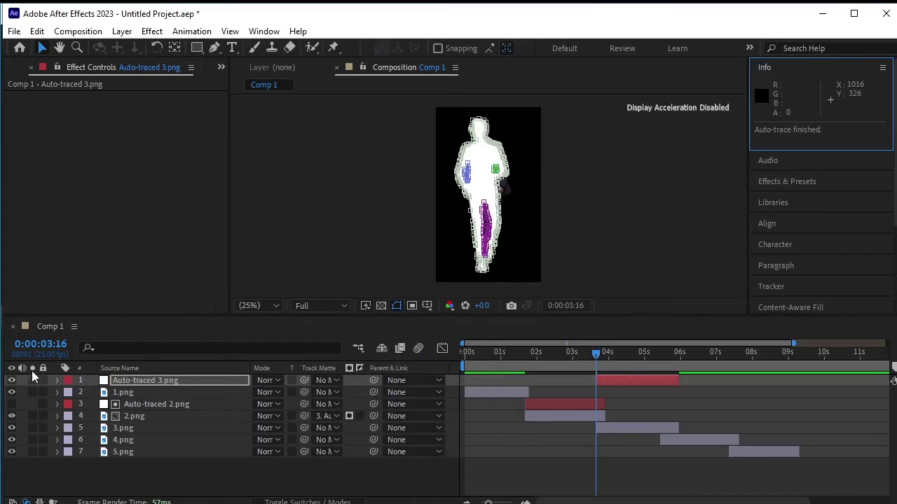
left_click_drag(144, 381, 148, 426)
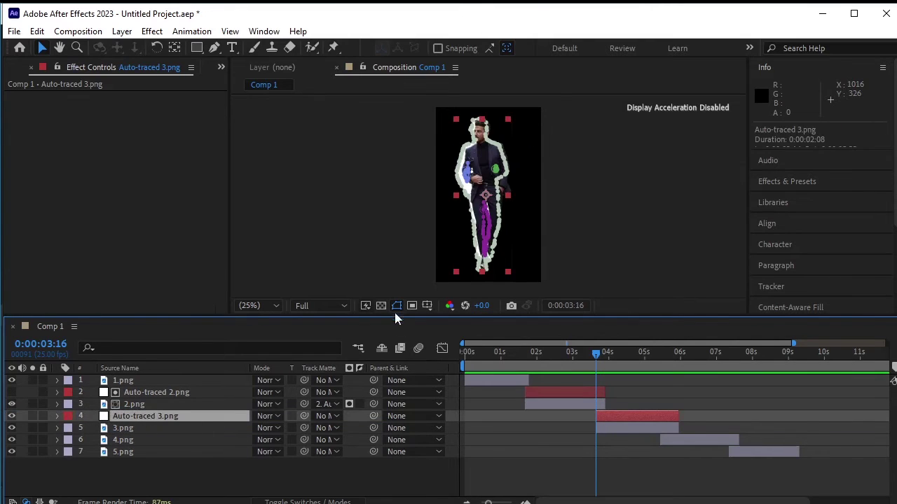
left_click(215, 473)
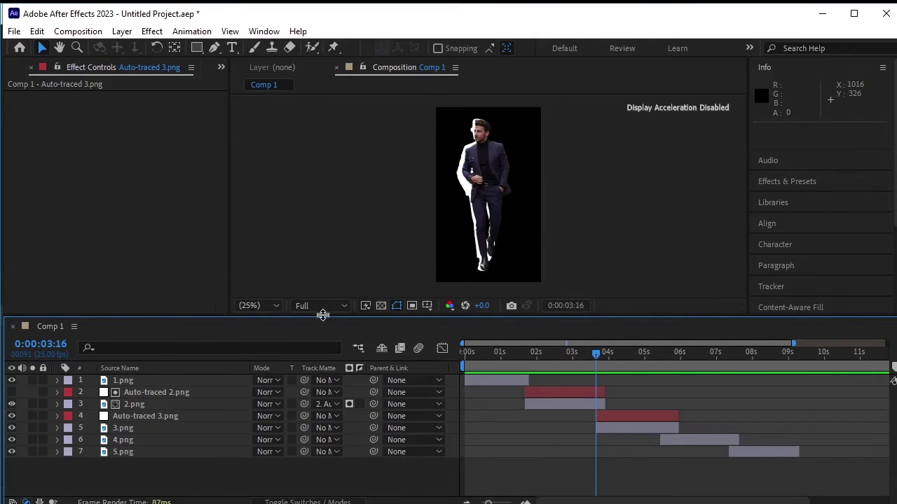
left_click_drag(322, 315, 321, 272)
Set 3.png's Track Matte to Auto-traced 3.png.
left_click(159, 371)
left_click(151, 386)
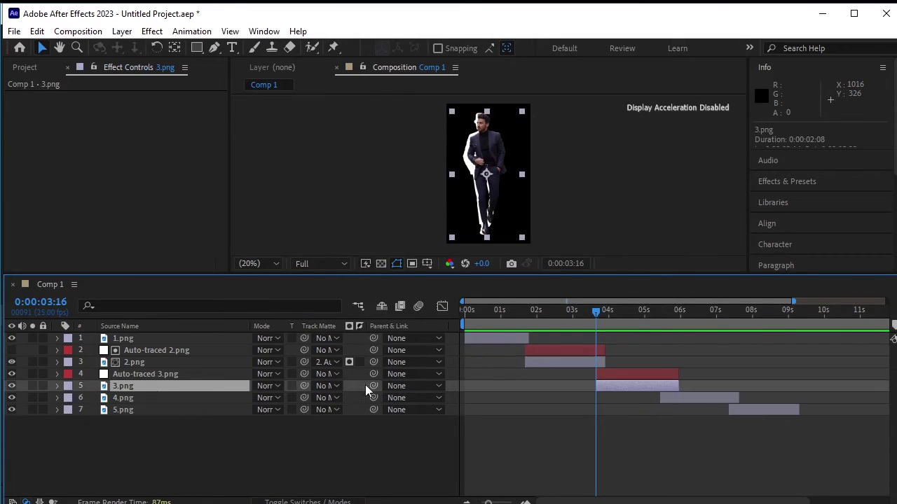
left_click(326, 386)
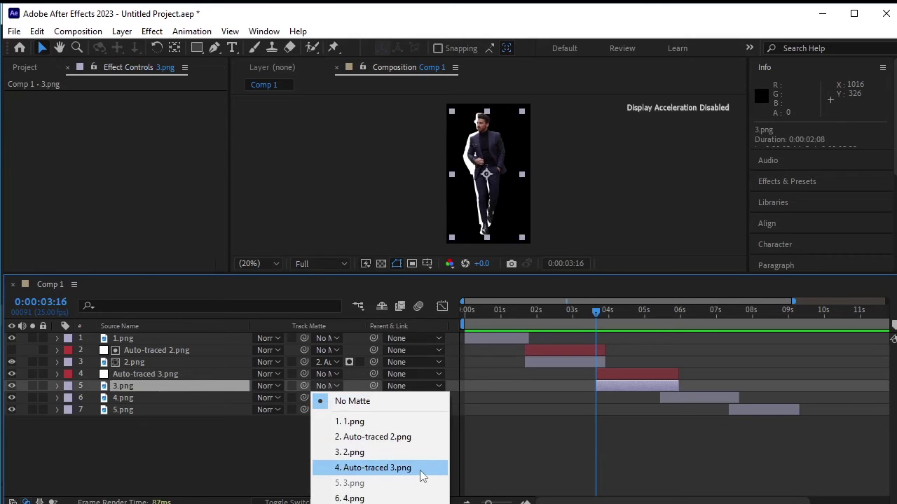
left_click(421, 471)
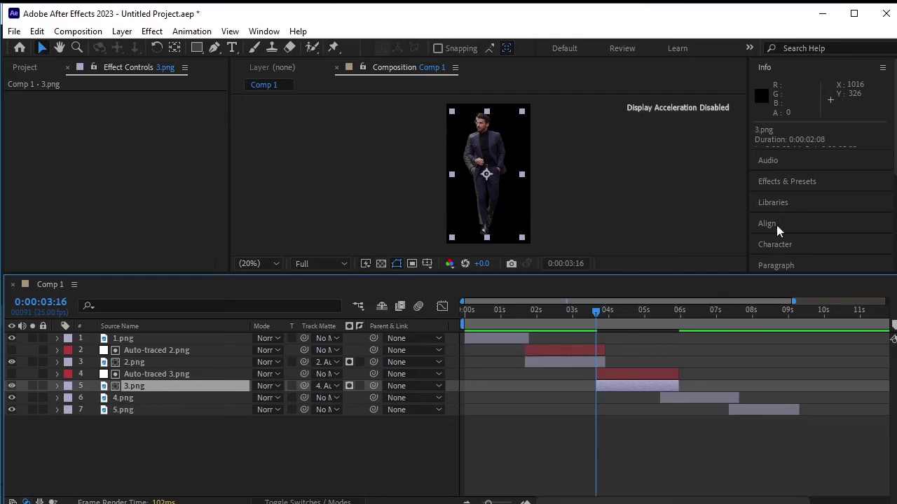
Apply Card Wipe - 3D pixelstorm to 3.png, pull its end keyframe earlier, and preview.
left_click(786, 182)
double_click(831, 178)
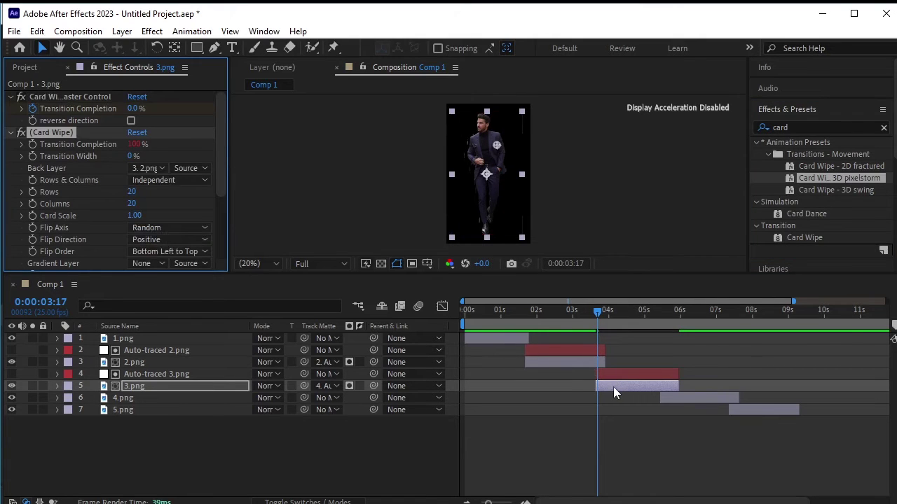
key("u")
left_click_drag(666, 411, 619, 422)
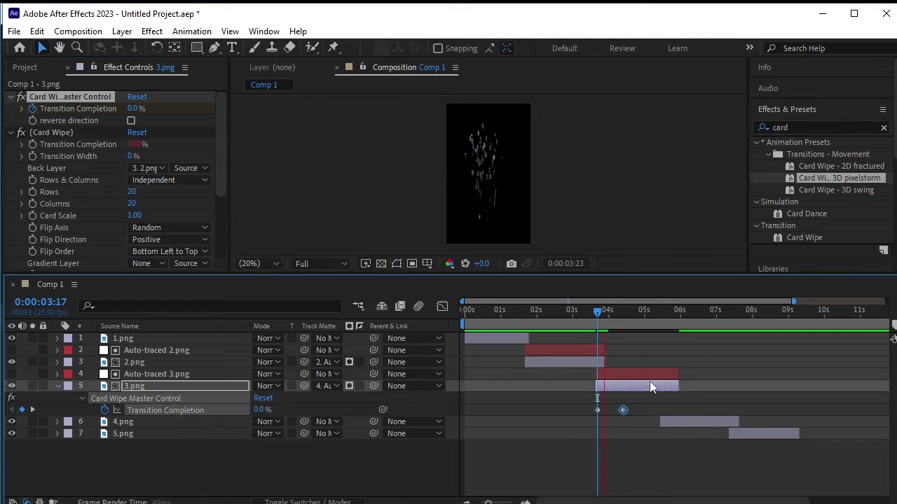
left_click(623, 410)
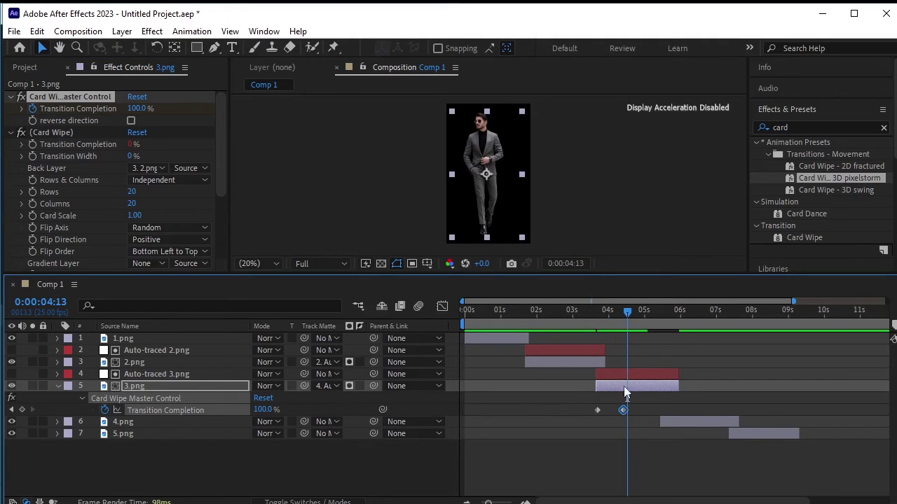
left_click_drag(626, 315, 591, 334)
key("space")
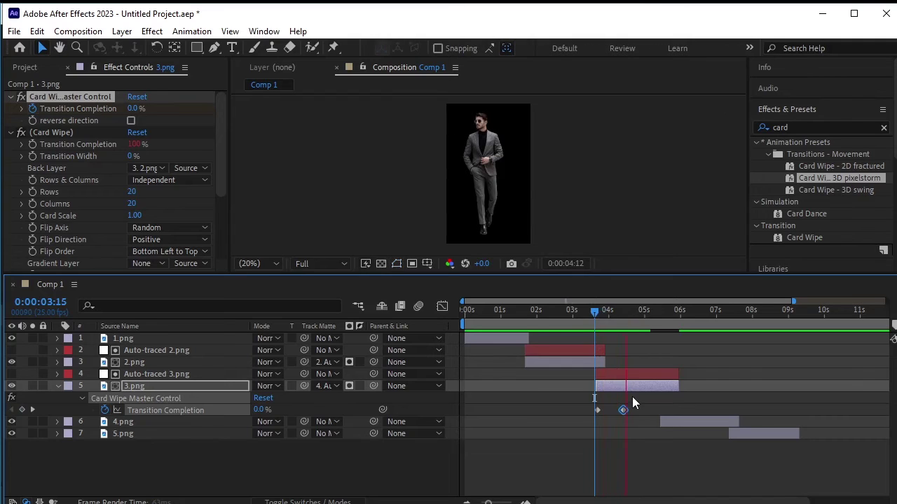
key("space")
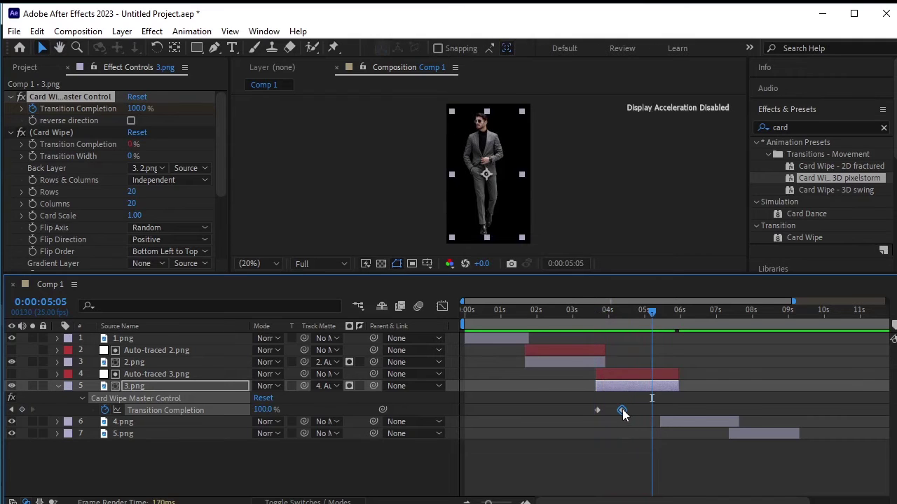
left_click(58, 386)
left_click(174, 452)
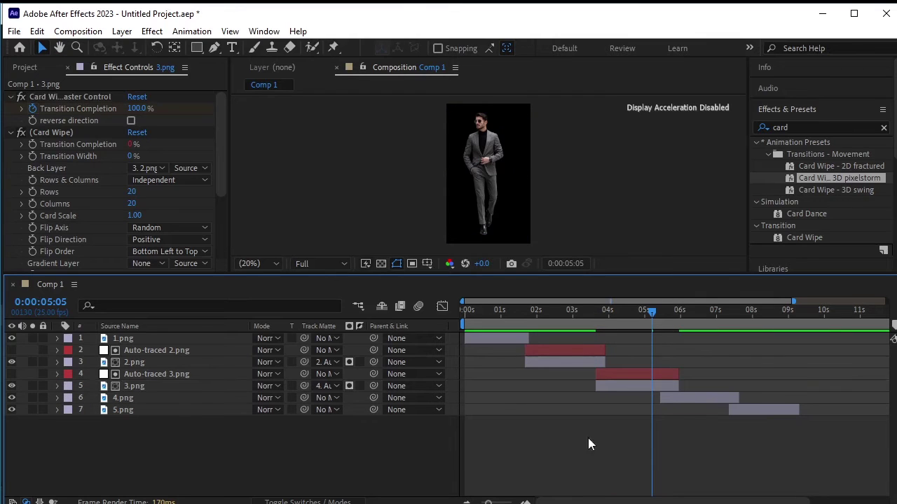
Auto-trace 4.png and place Auto-traced 4.png directly above 4.png.
left_click(695, 399)
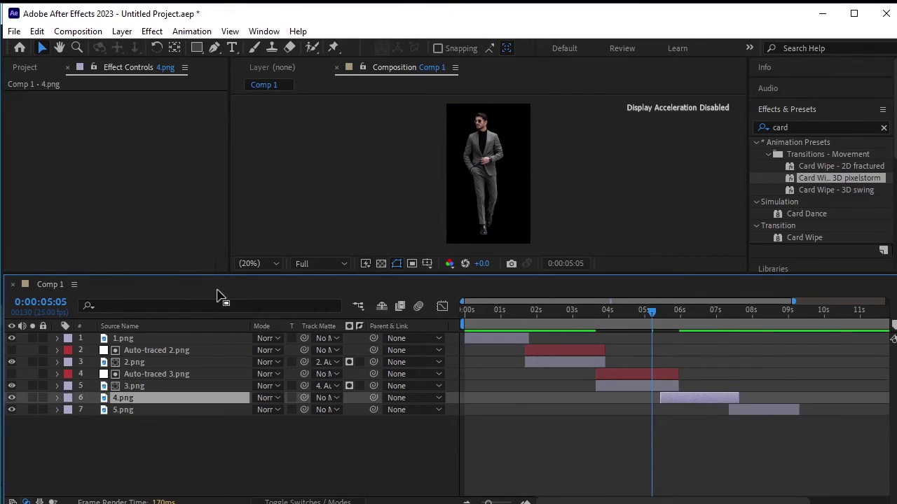
left_click(121, 33)
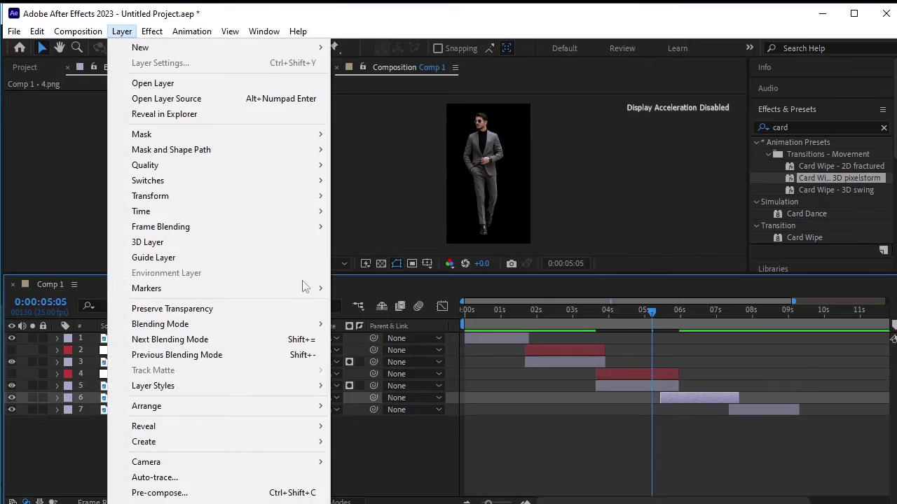
left_click(274, 477)
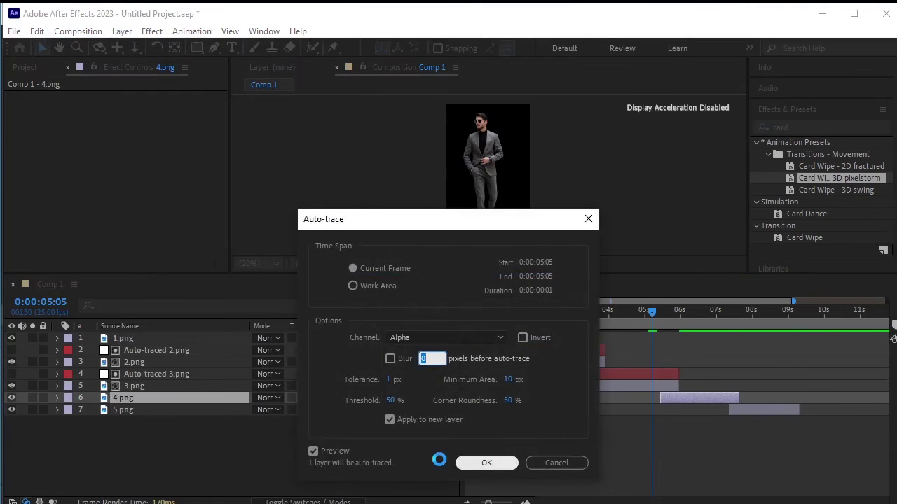
left_click(483, 464)
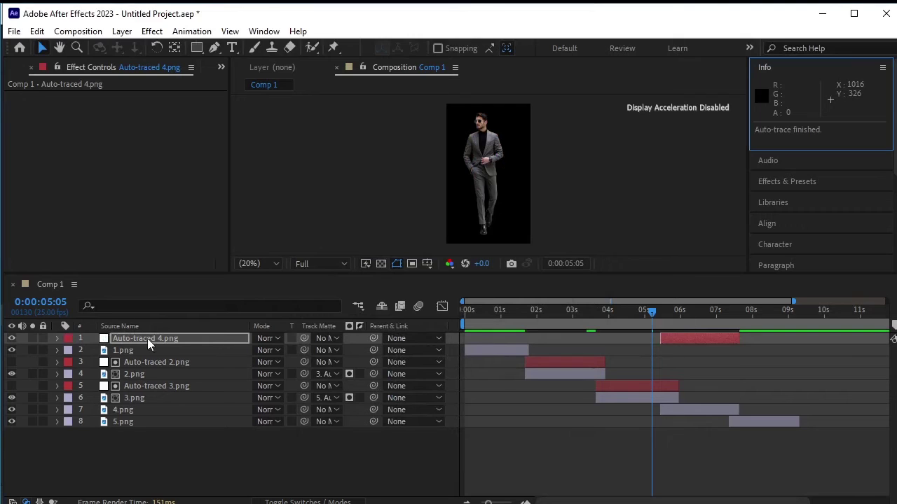
left_click_drag(147, 337, 145, 406)
Set 4.png's Track Matte to 6. Auto-traced 4.png and move the time to 0:00:05:12.
left_click(145, 412)
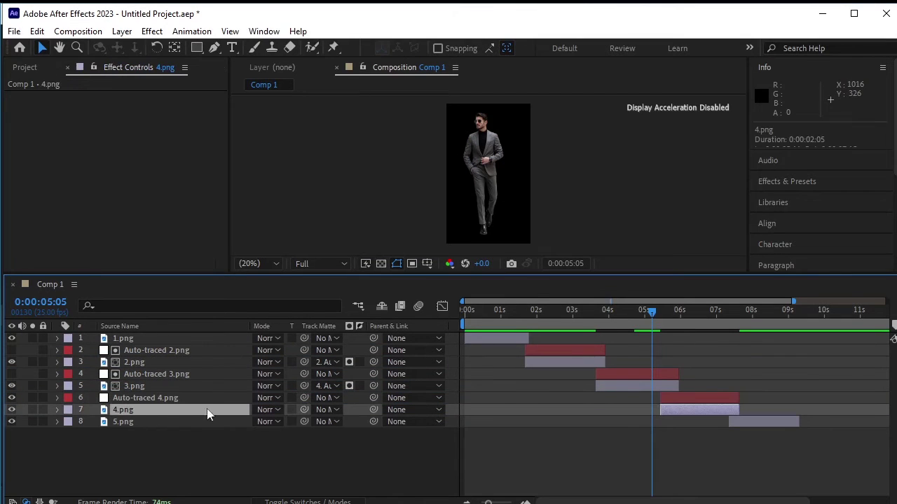
left_click(325, 410)
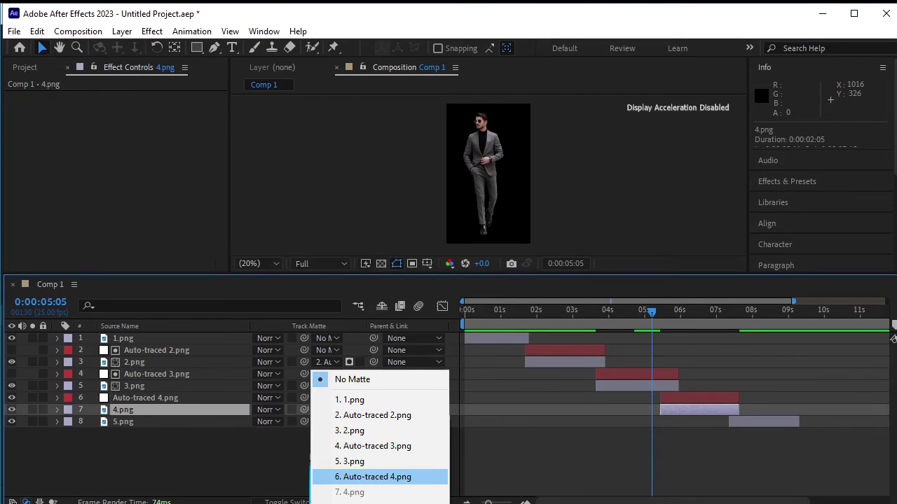
left_click(377, 477)
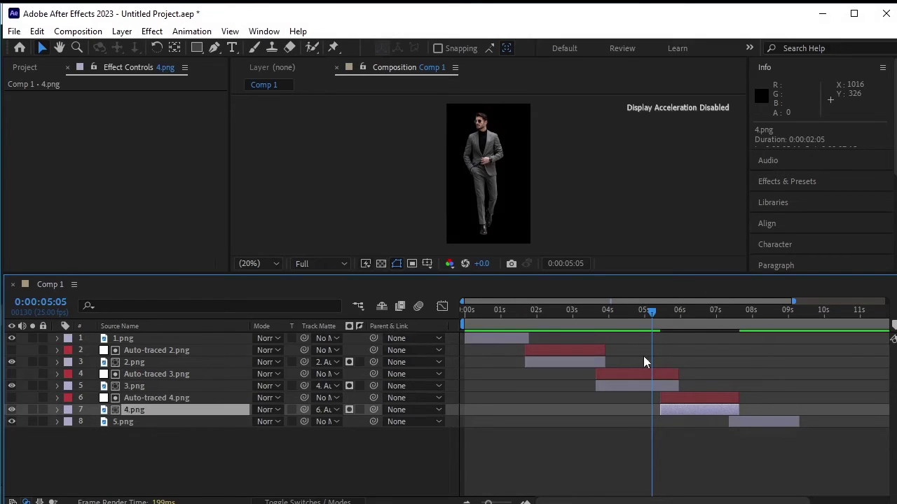
left_click_drag(653, 314, 662, 314)
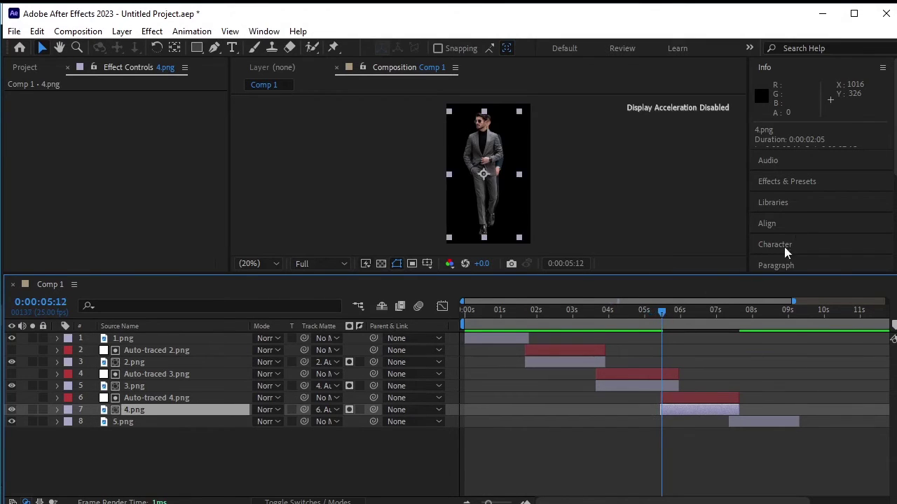
Apply Card Wipe - 3D pixelstorm to 4.png and drag its last Transition Completion keyframe earlier.
left_click(800, 182)
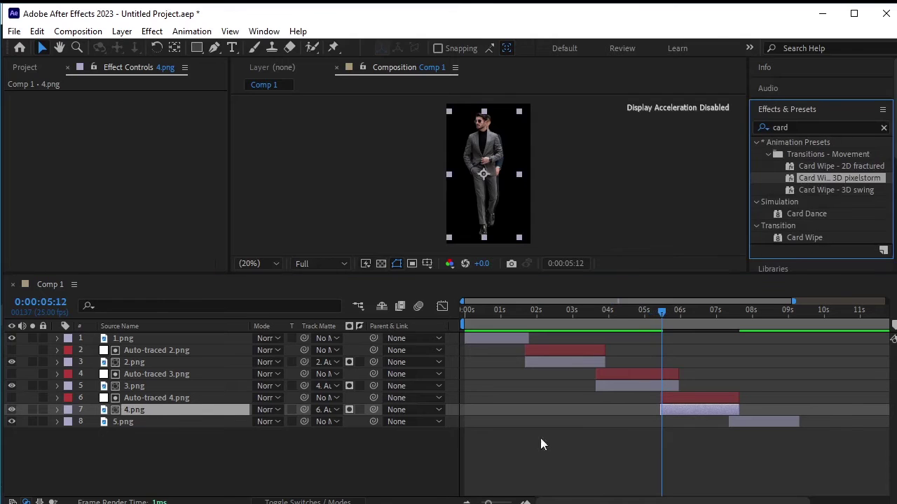
double_click(831, 177)
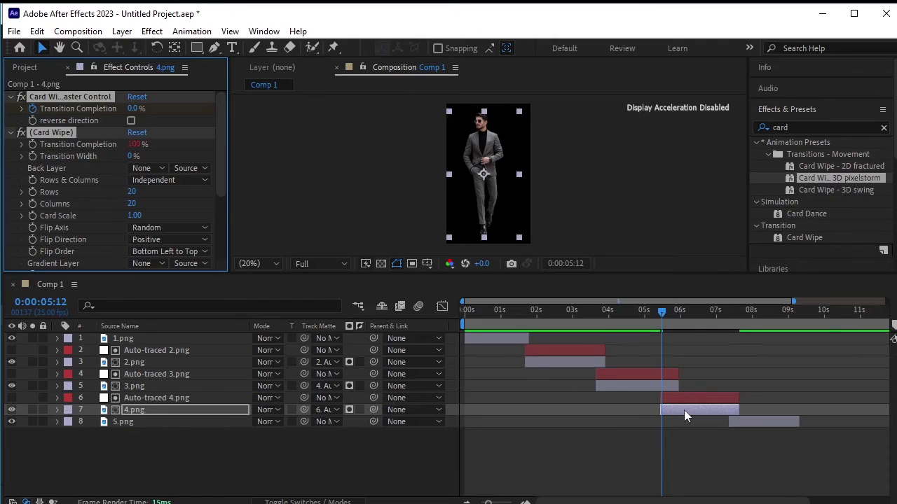
key("u")
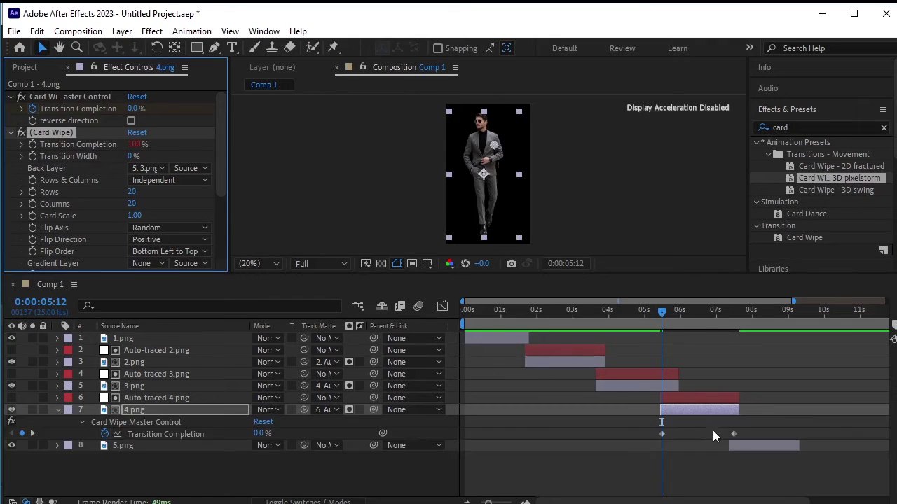
left_click_drag(732, 435, 688, 436)
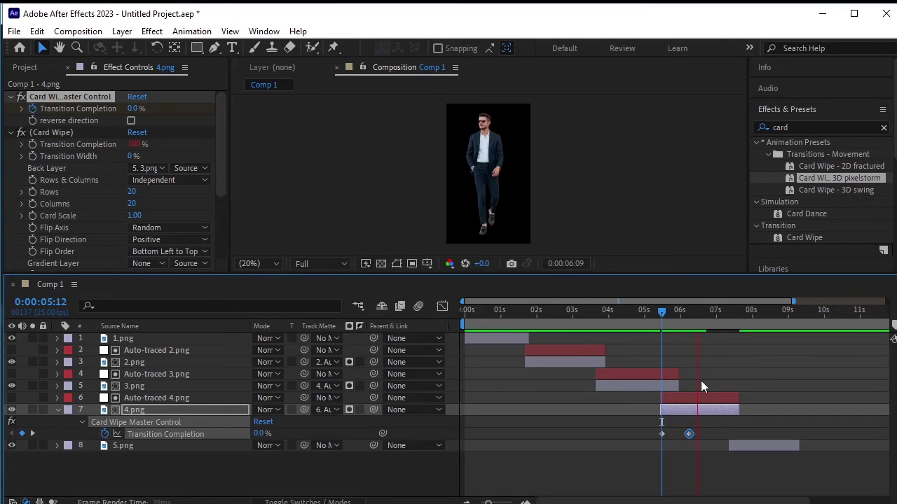
left_click(698, 324)
left_click_drag(697, 323, 705, 390)
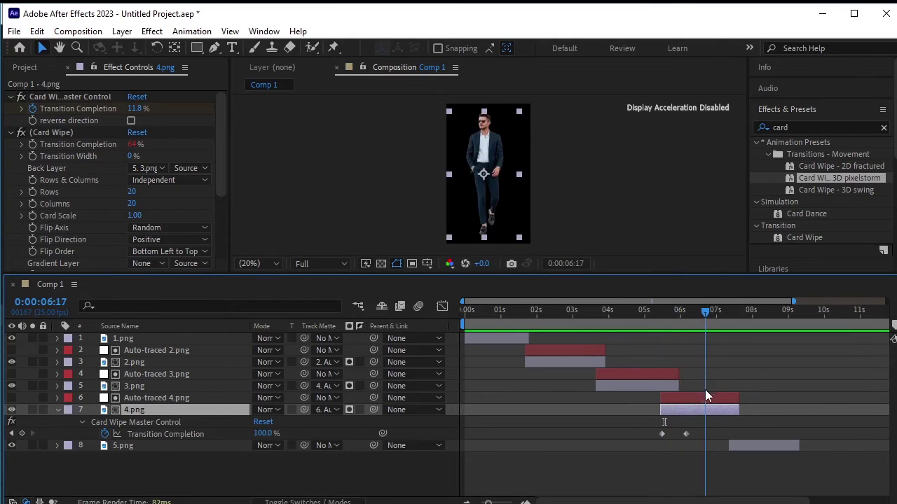
Auto-trace 5.png and place Auto-traced 5.png directly above 5.png.
left_click(57, 410)
left_click(157, 420)
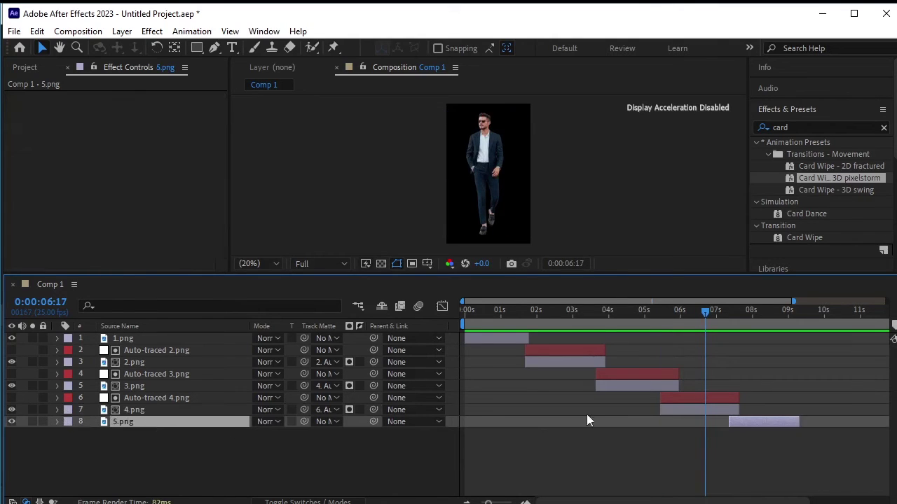
left_click_drag(695, 306, 729, 350)
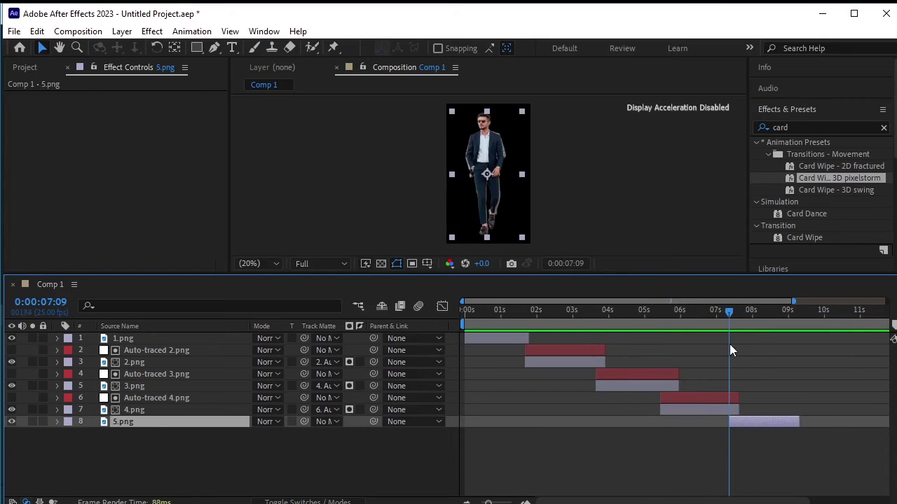
left_click(122, 31)
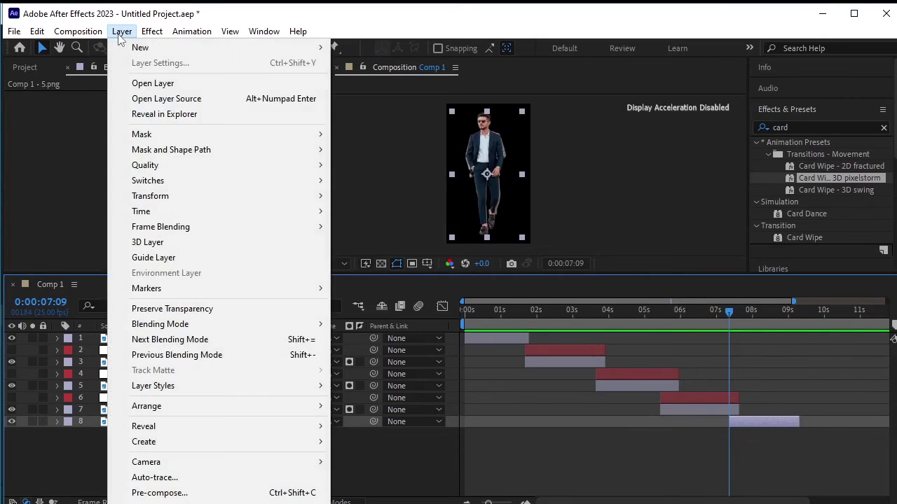
left_click(257, 478)
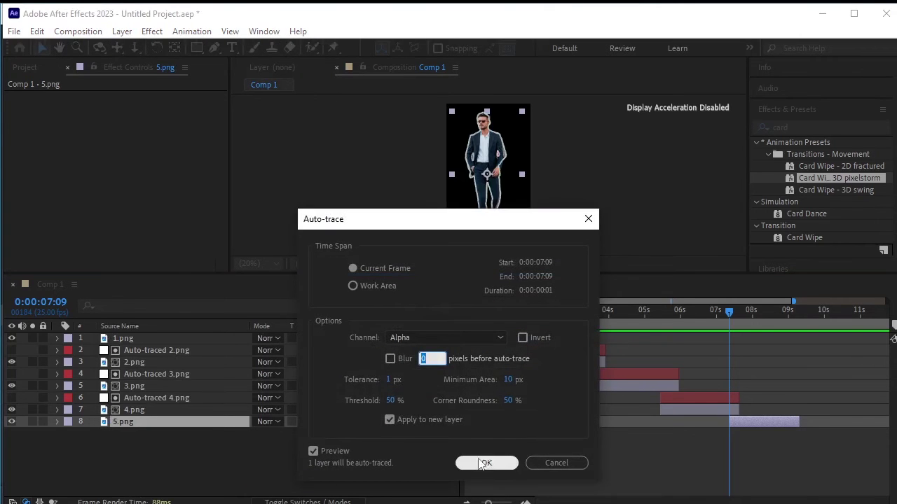
left_click(488, 464)
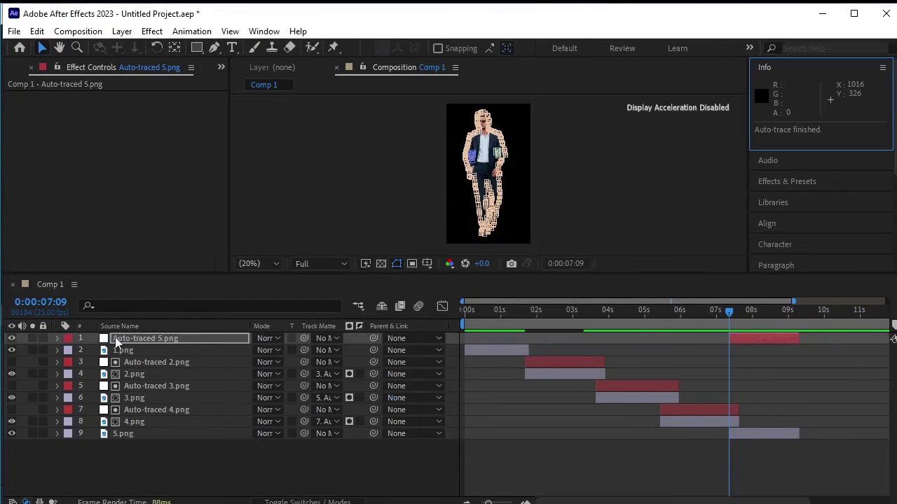
left_click(136, 337)
left_click_drag(146, 429, 145, 430)
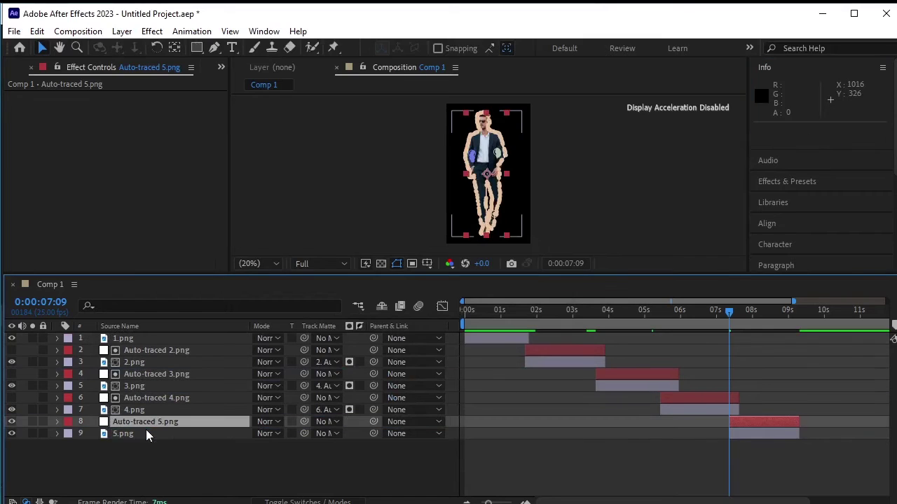
Set 5.png's Track Matte to 8. Auto-traced 5.png.
left_click(183, 435)
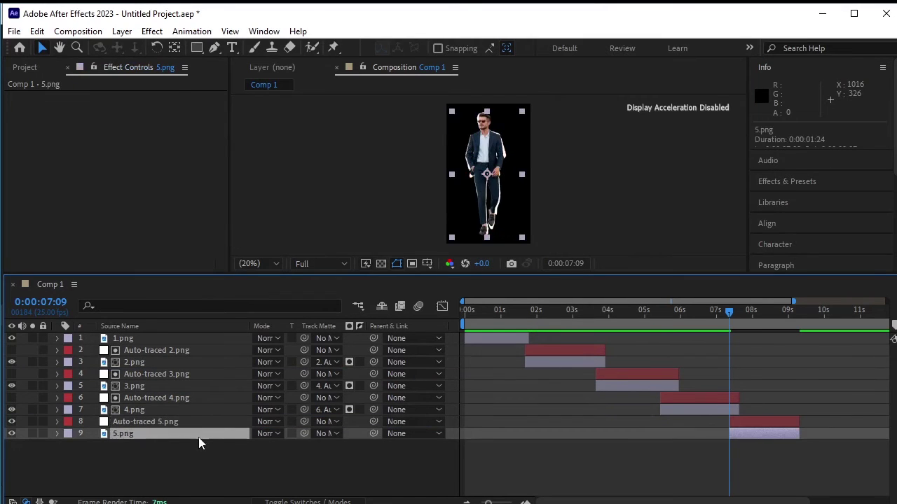
left_click(335, 434)
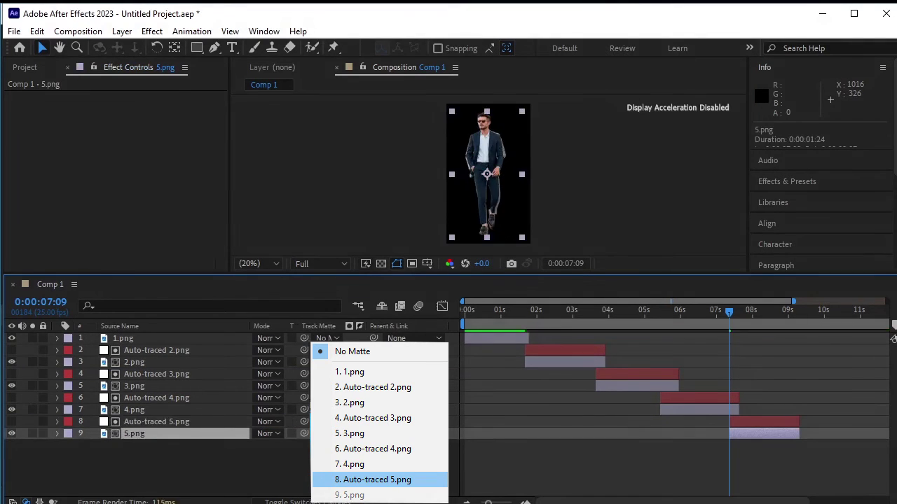
left_click(377, 480)
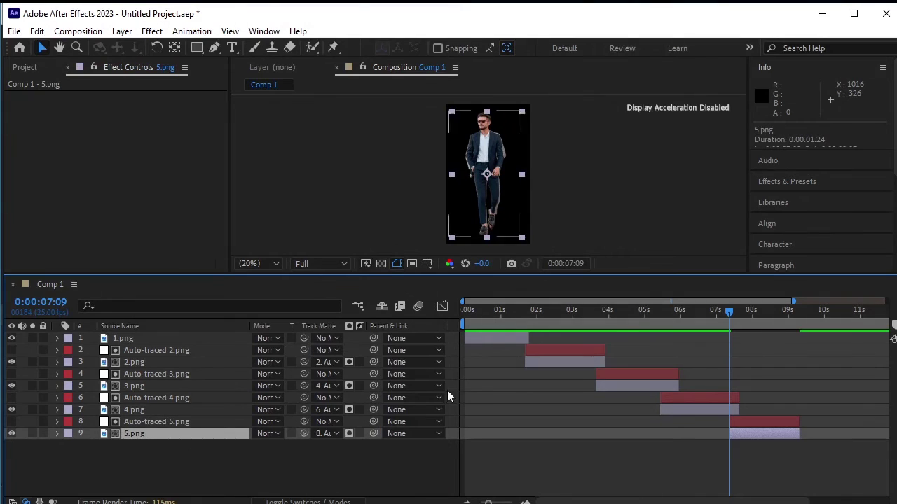
Apply Card Wipe - 3D pixelstorm to 5.png, move its end keyframe earlier, and enlarge the viewer.
left_click(805, 181)
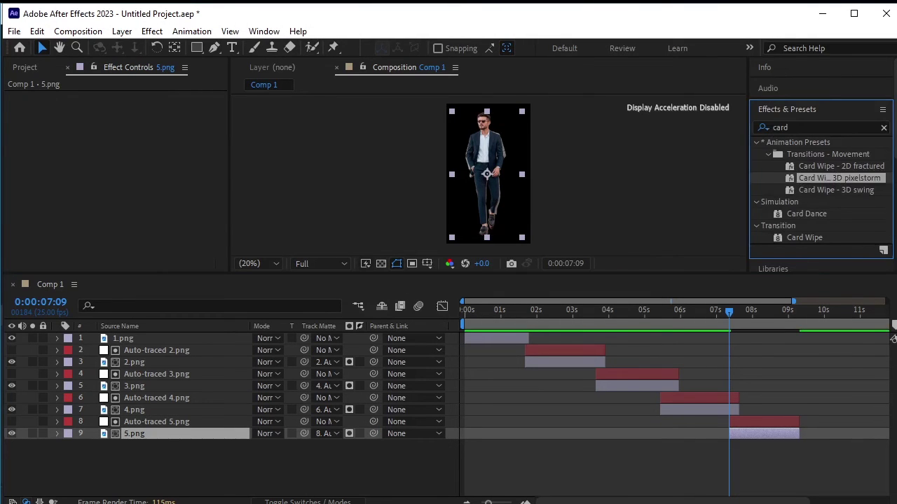
double_click(840, 177)
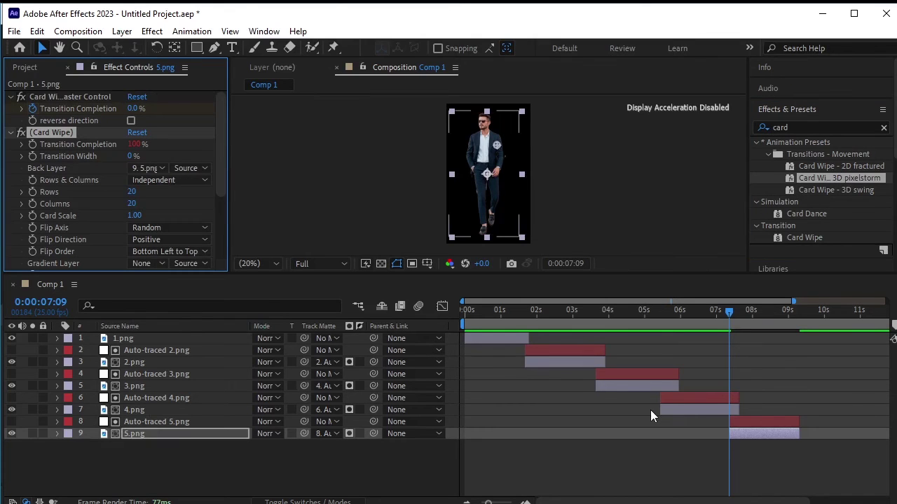
key("u")
left_click_drag(801, 458, 749, 468)
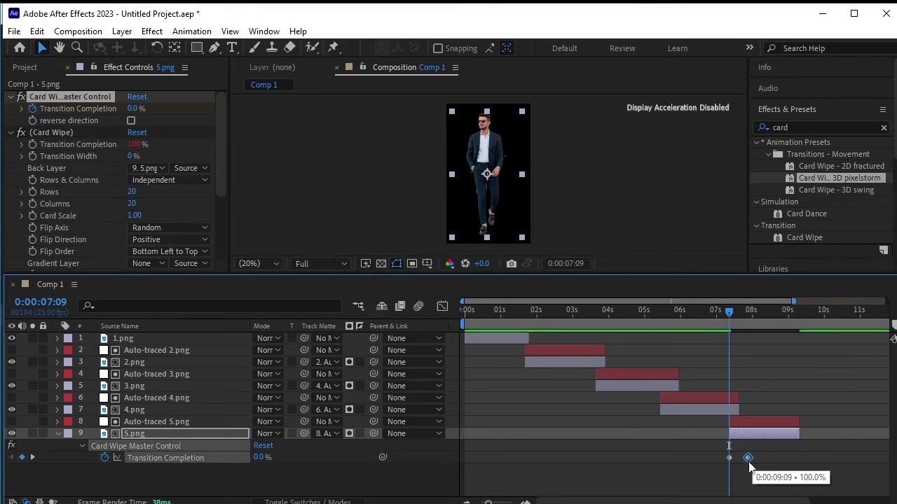
left_click_drag(729, 309, 441, 333)
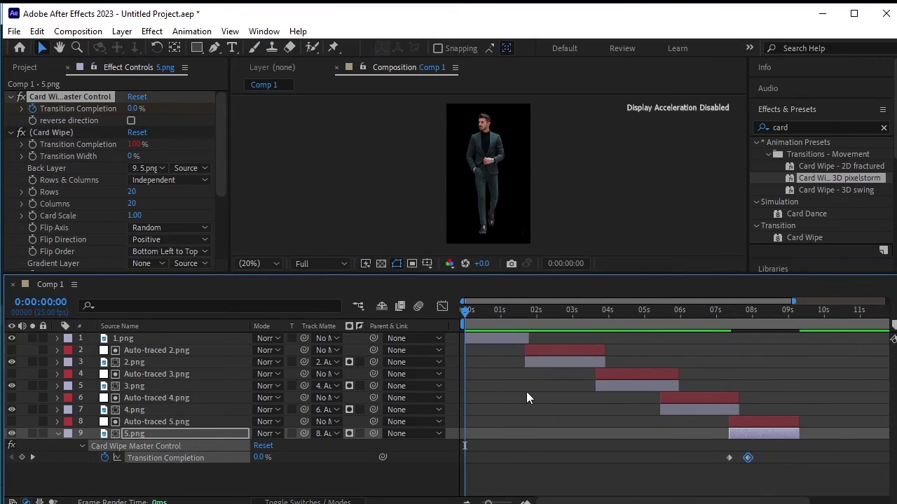
key("u")
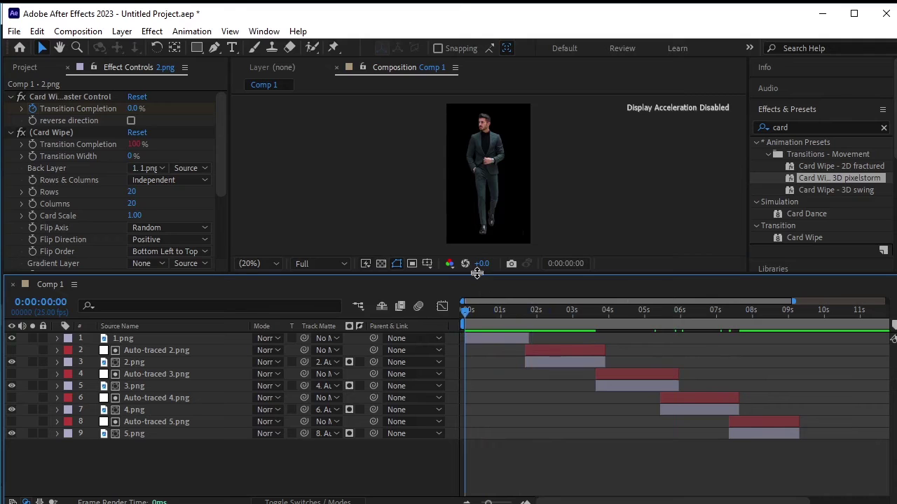
left_click_drag(476, 273, 456, 418)
Add a 'Suiting Up' text layer in Script MT Bold 41 px and place it over the model's legs.
key("ctrl+6")
left_click(265, 358)
left_click(232, 48)
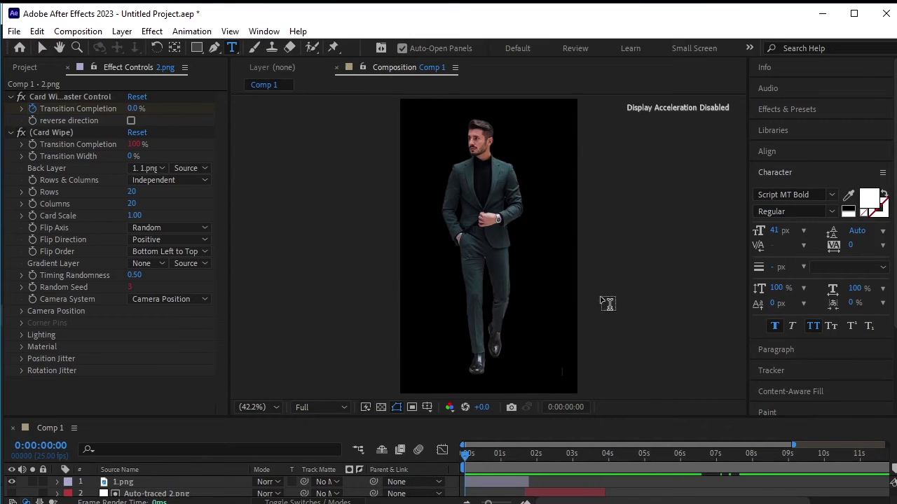
left_click(421, 361)
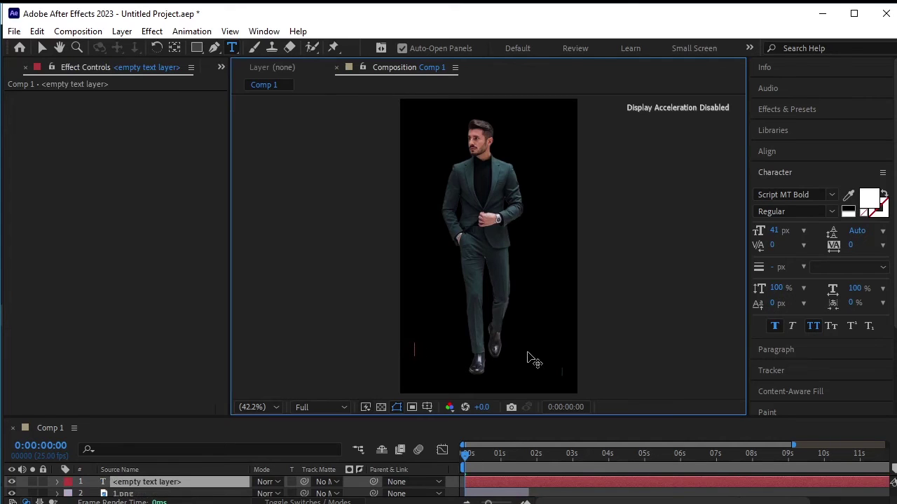
type("Suiting Up")
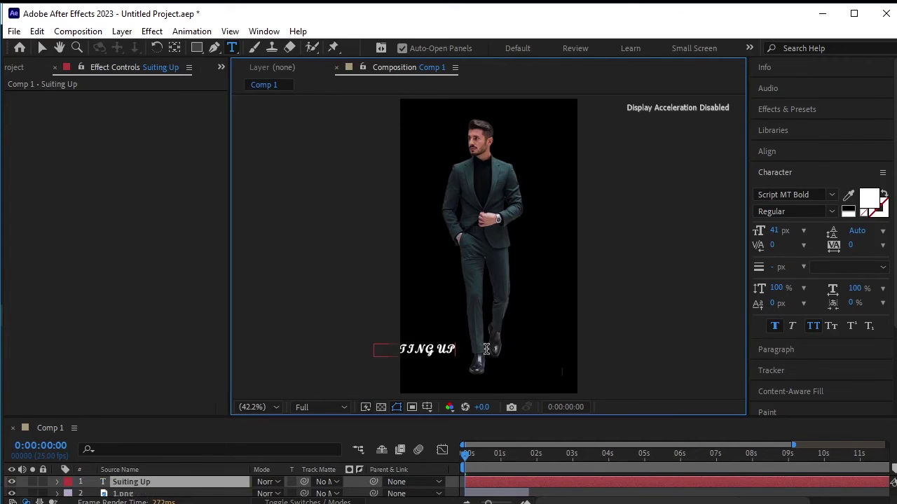
left_click(41, 47)
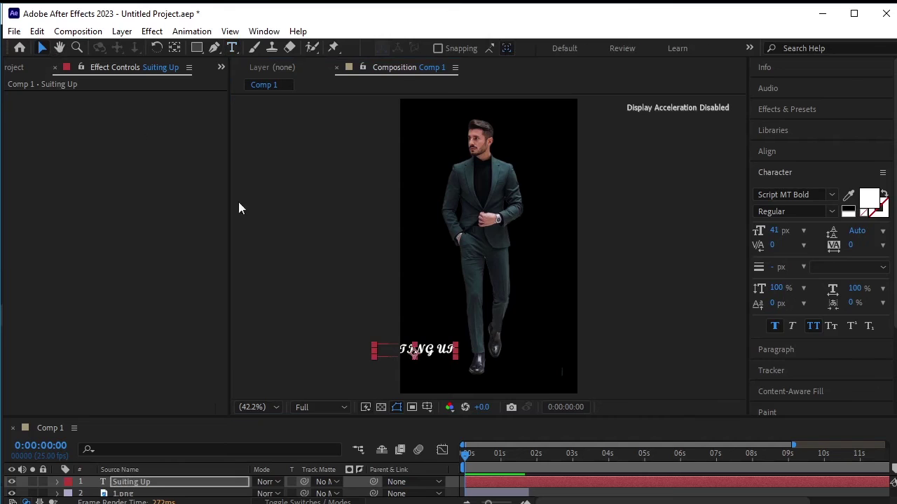
left_click_drag(423, 352, 460, 316)
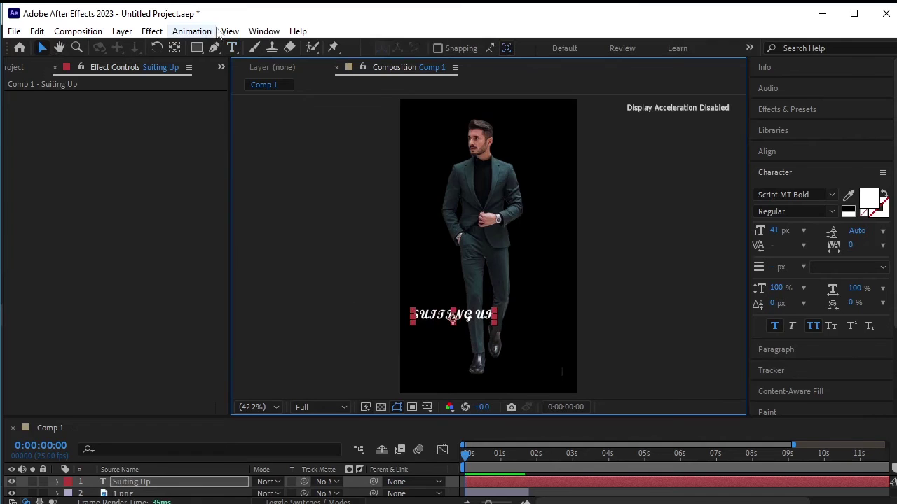
Change the SUITING UP title's font to Leelawadee UI Semilight.
left_click(232, 48)
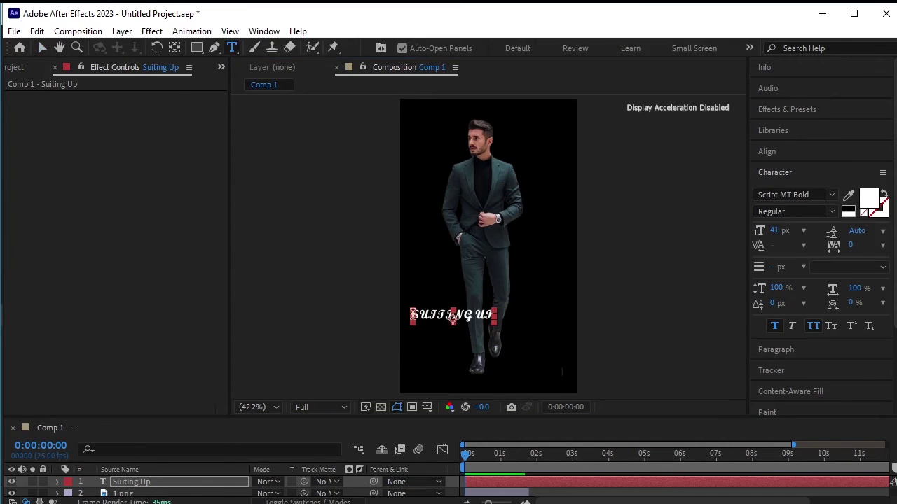
left_click_drag(452, 316, 506, 312)
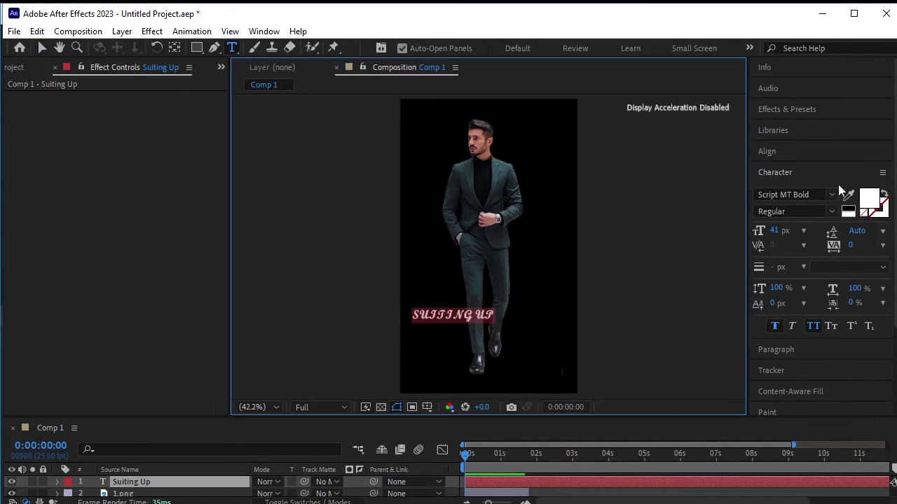
left_click(821, 195)
key("BackSpace")
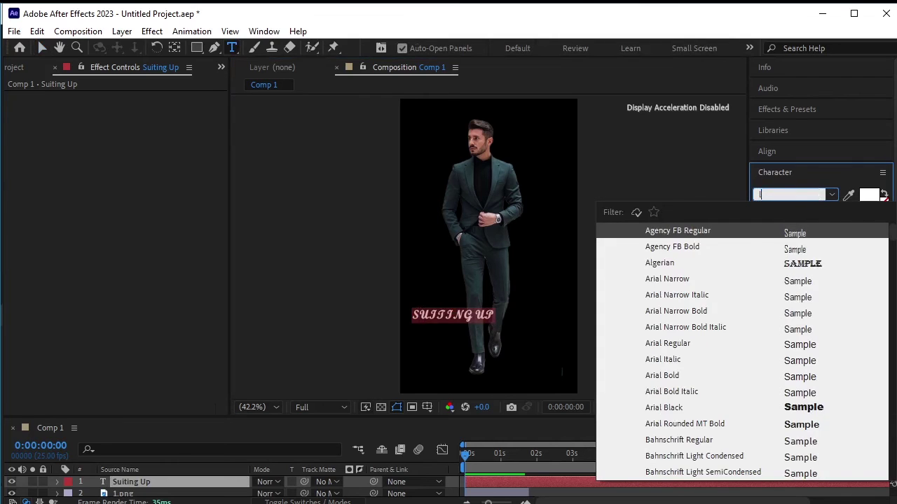
type("lee")
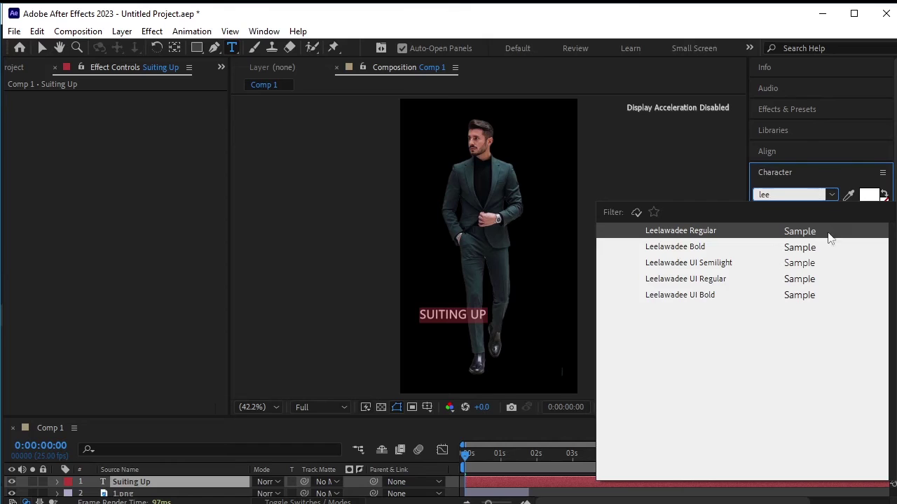
left_click(795, 265)
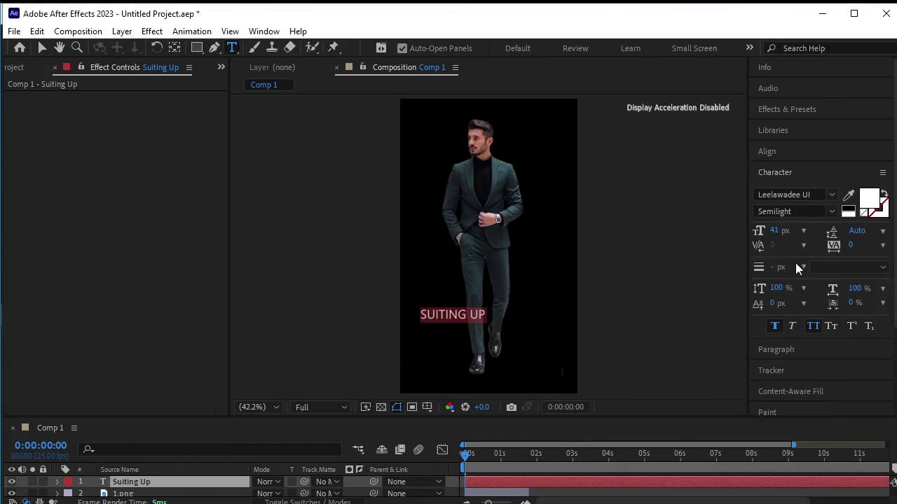
Add a smaller 25 px 'Redefining Masculine Elegance' line beneath and re-centre the title block.
left_click(502, 319)
key("Return")
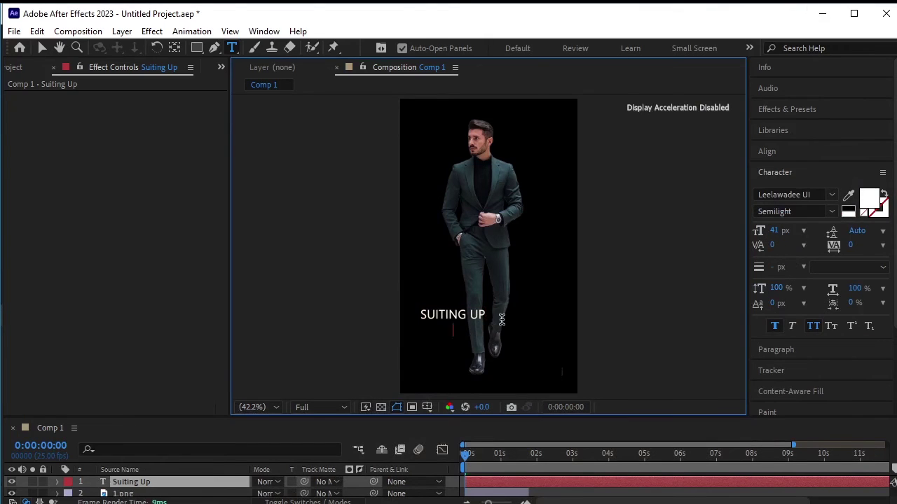
type("Redefining Masculine Elegance")
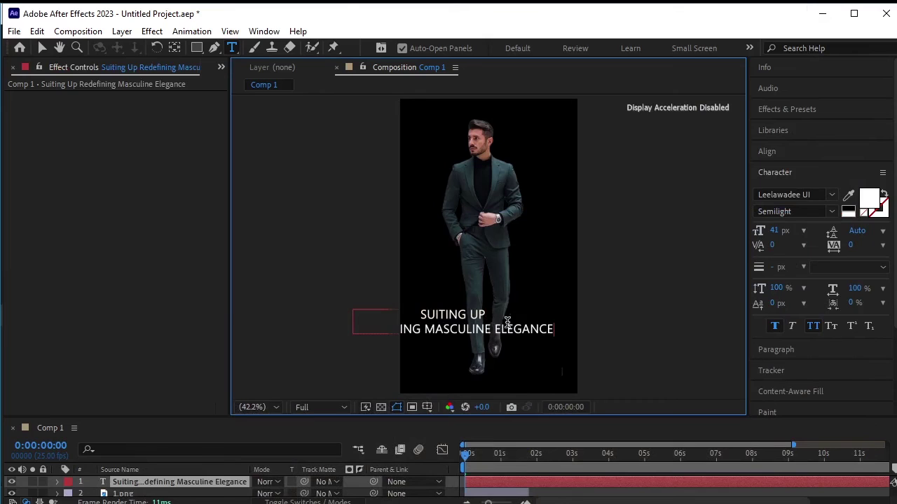
left_click_drag(555, 330, 345, 331)
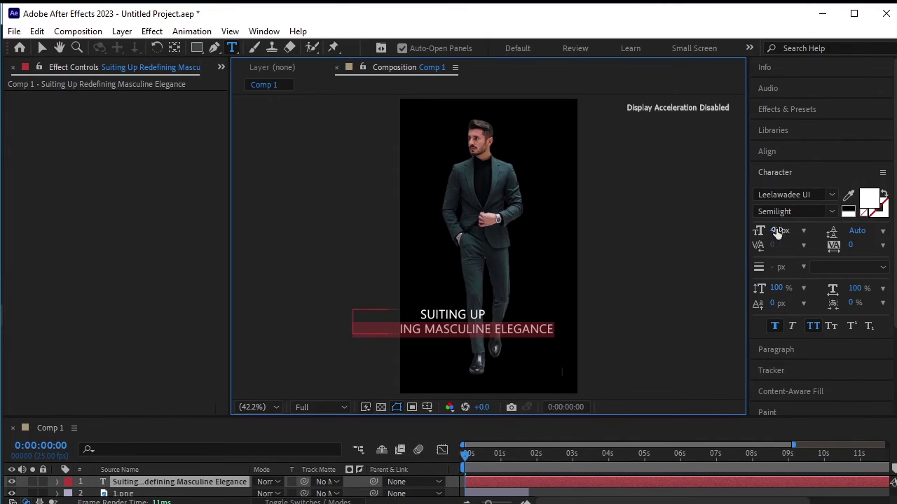
mouse_move(777, 234)
left_mouse_down()
mouse_move(758, 236)
mouse_move(769, 234)
left_mouse_up()
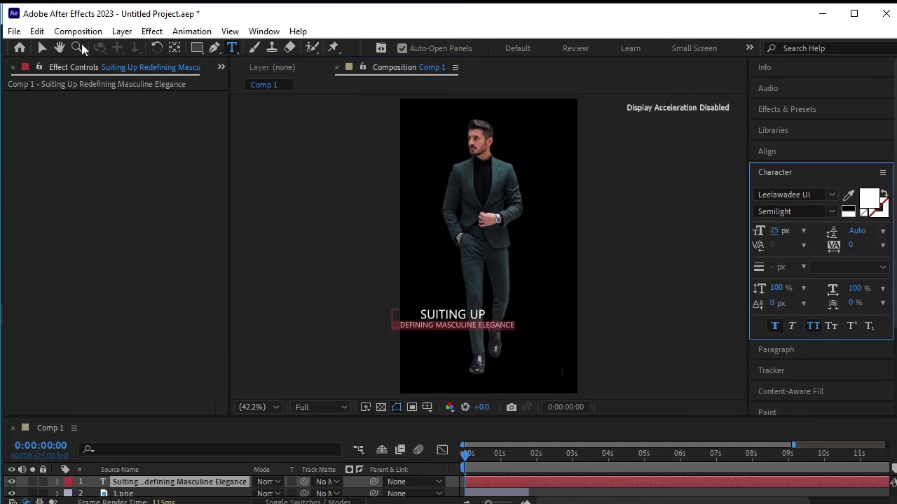
left_click(42, 47)
left_click_drag(452, 316, 471, 320)
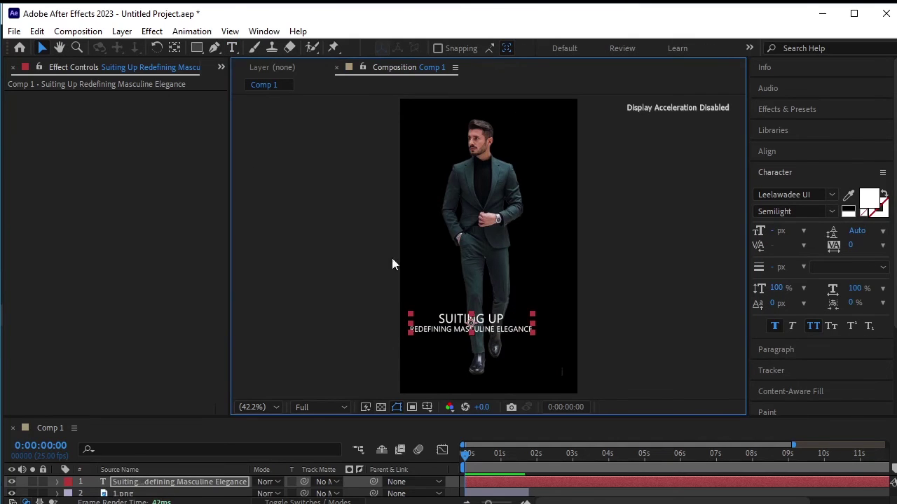
Enlarge the SUITING UP line to 65 px and widen its tracking to 106.
left_click(232, 47)
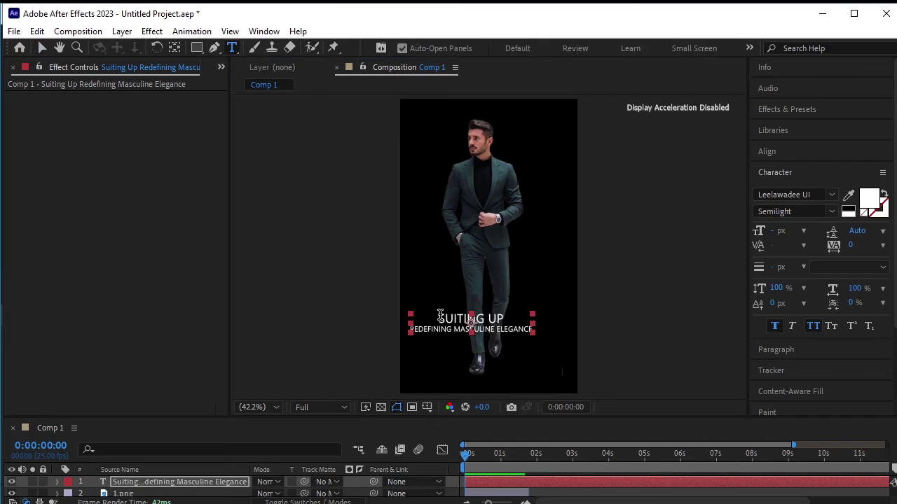
left_click_drag(440, 316, 506, 320)
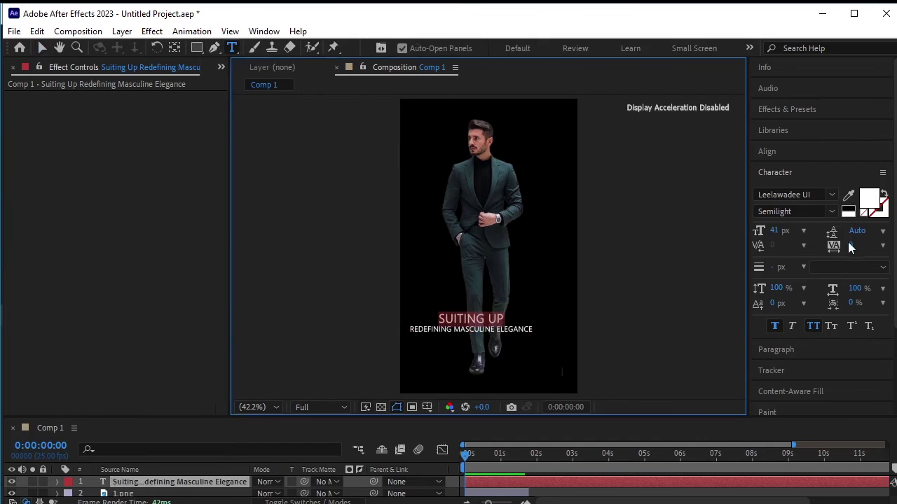
left_click_drag(774, 231, 788, 231)
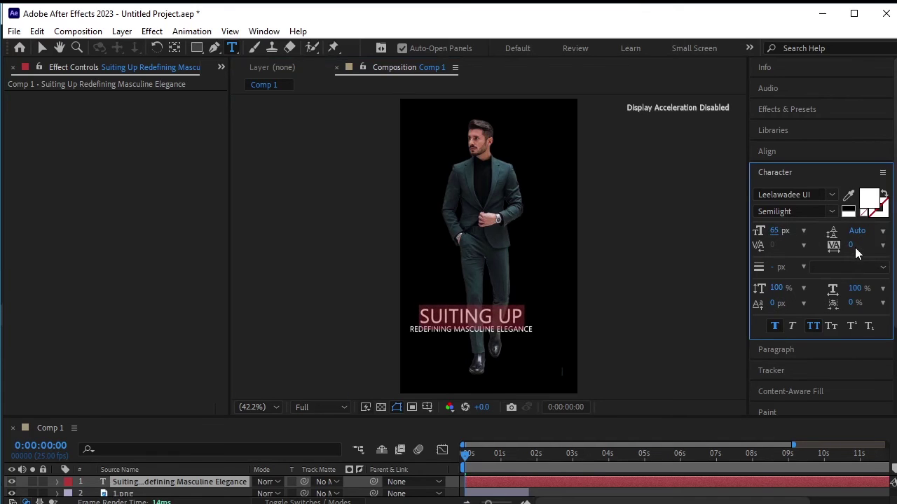
mouse_move(850, 250)
left_mouse_down()
mouse_move(872, 245)
mouse_move(856, 244)
left_mouse_up()
Raise the SUITING UP layer slightly above the subtitle line.
key("v")
left_click_drag(459, 322, 459, 315)
left_click(344, 356)
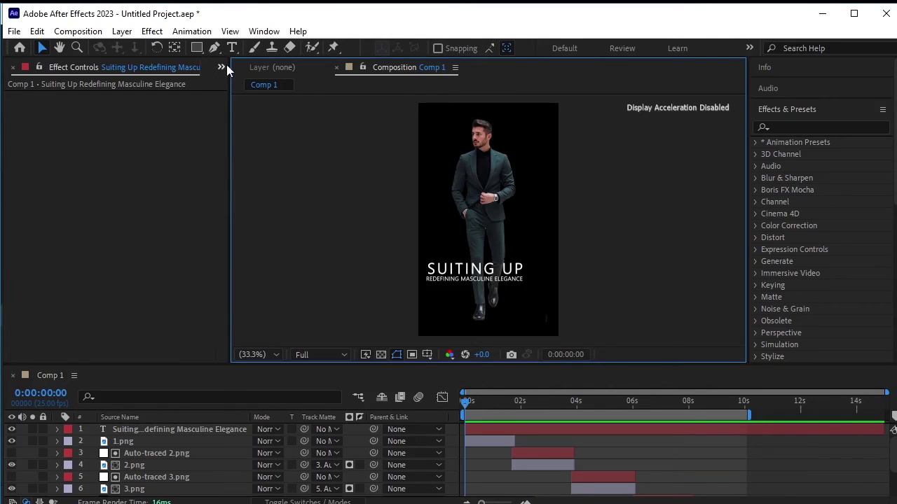
Import pexels-lisa-fotios-3703733.jpg and add it to Comp 1 as bottom layer 11.
left_click(221, 66)
left_click(244, 85)
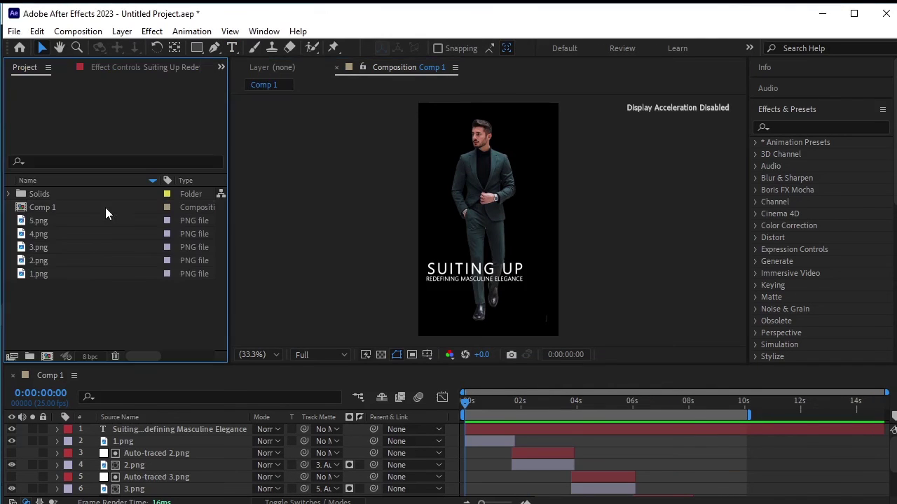
right_click(78, 295)
mouse_move(112, 365)
left_click(280, 364)
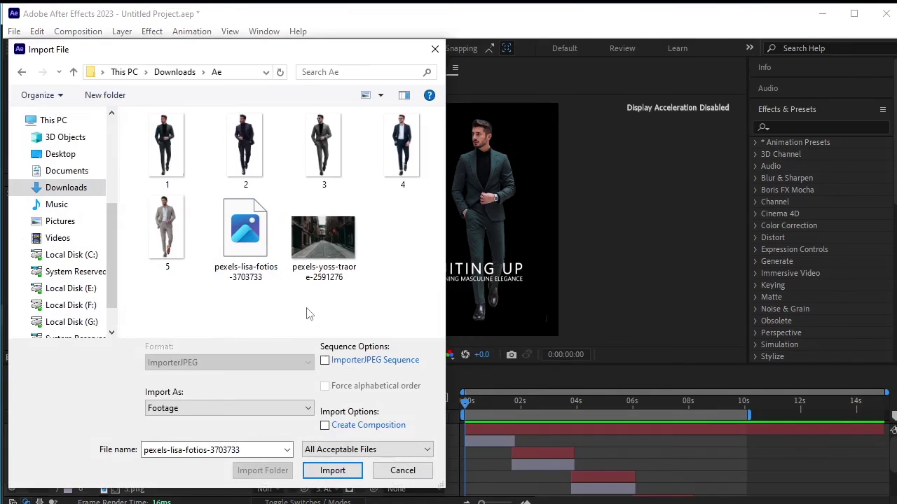
left_click(245, 231)
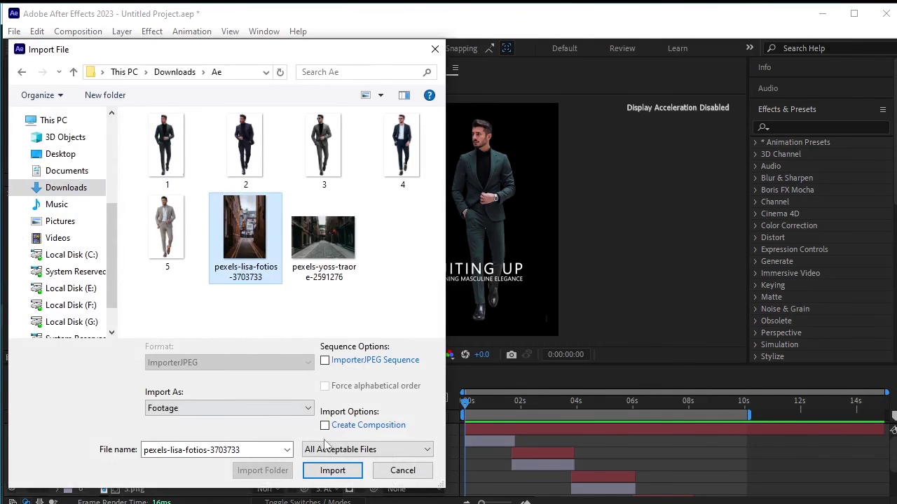
left_click(333, 470)
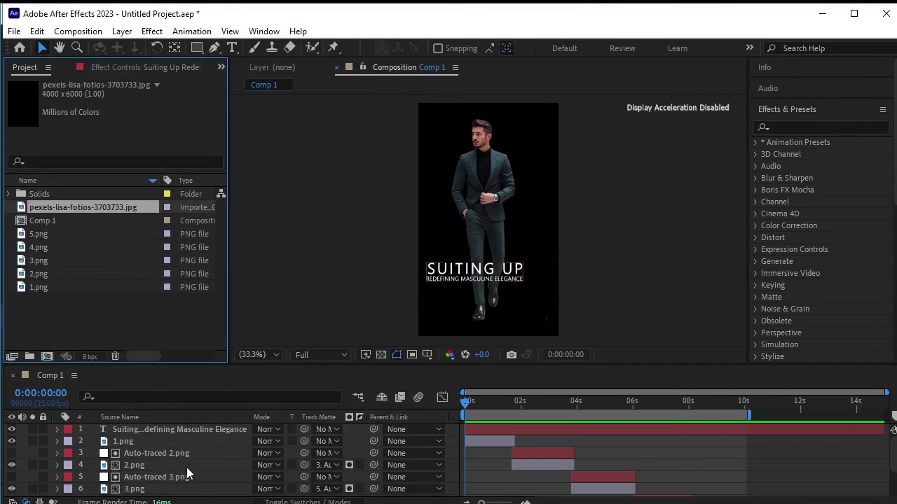
scroll(191, 477, "down", 2)
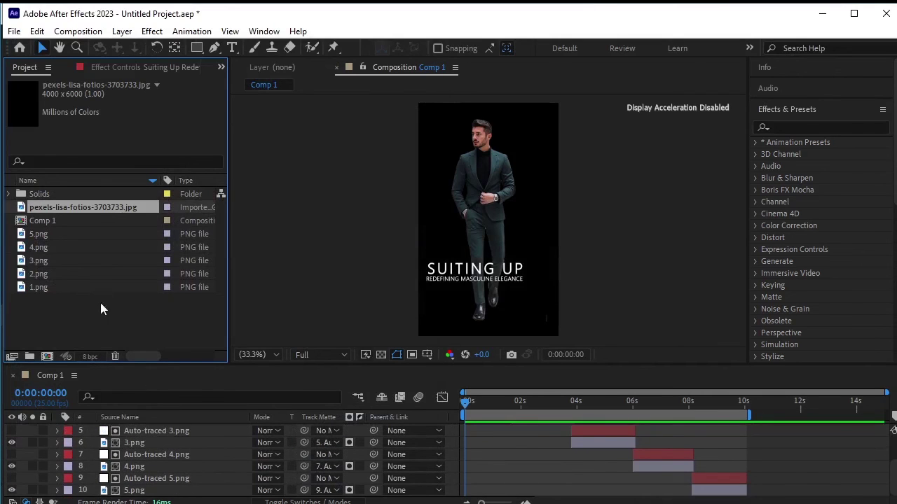
left_click_drag(116, 214, 131, 497)
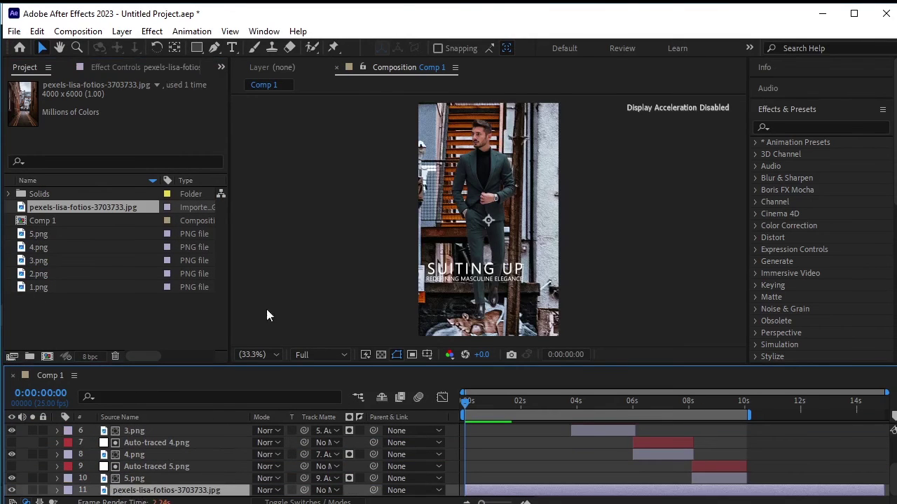
Scale the street photo layer to 28% and drag it so the street fills the frame.
left_click(509, 219)
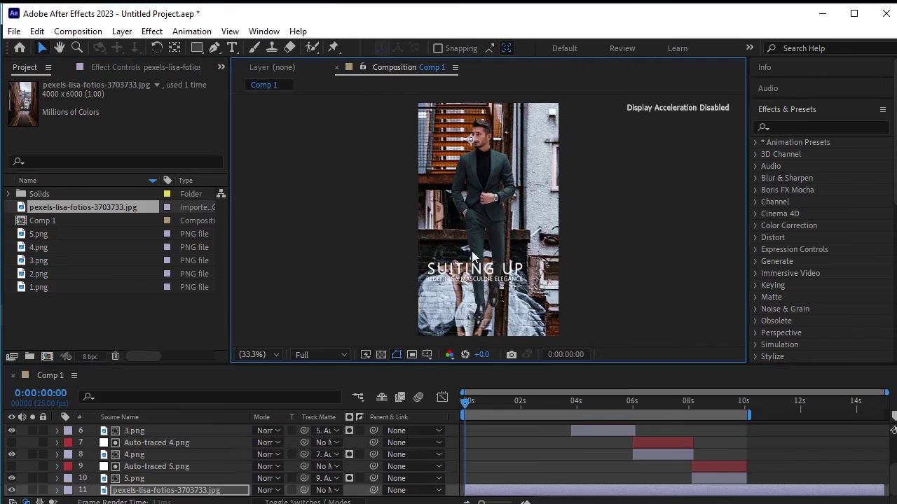
key("s")
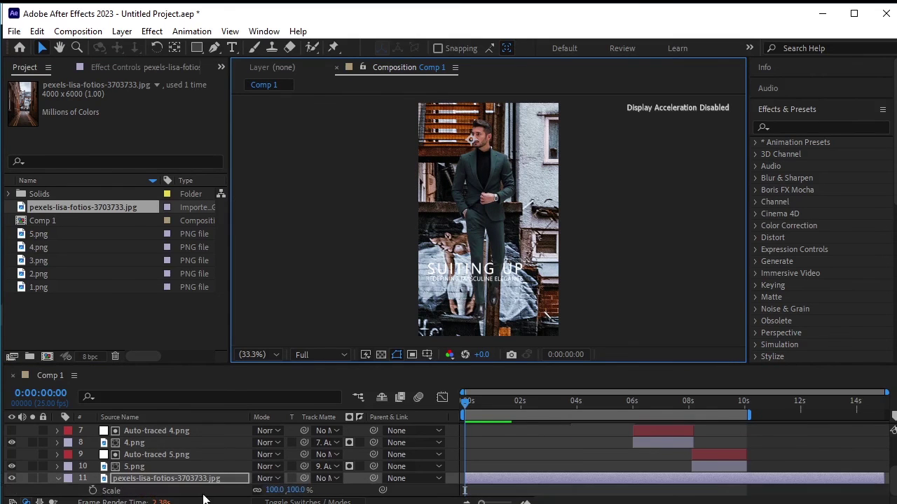
left_click_drag(297, 491, 257, 493)
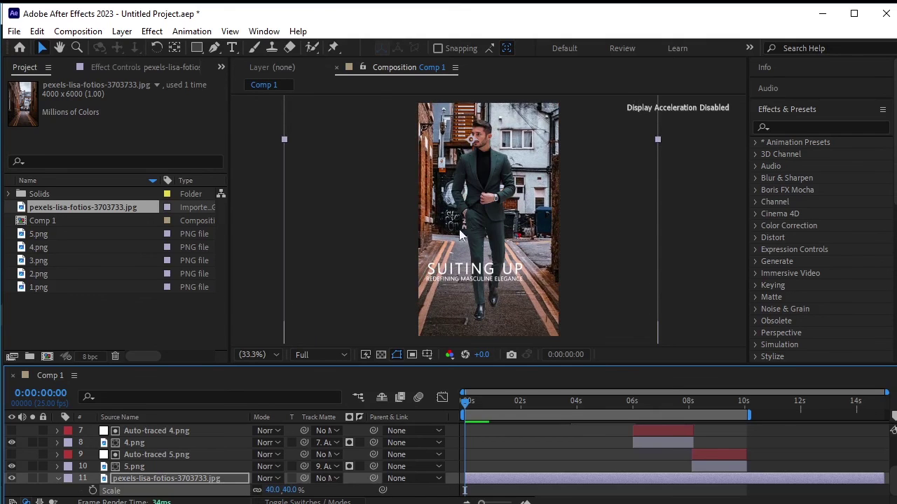
left_click_drag(513, 243, 509, 144)
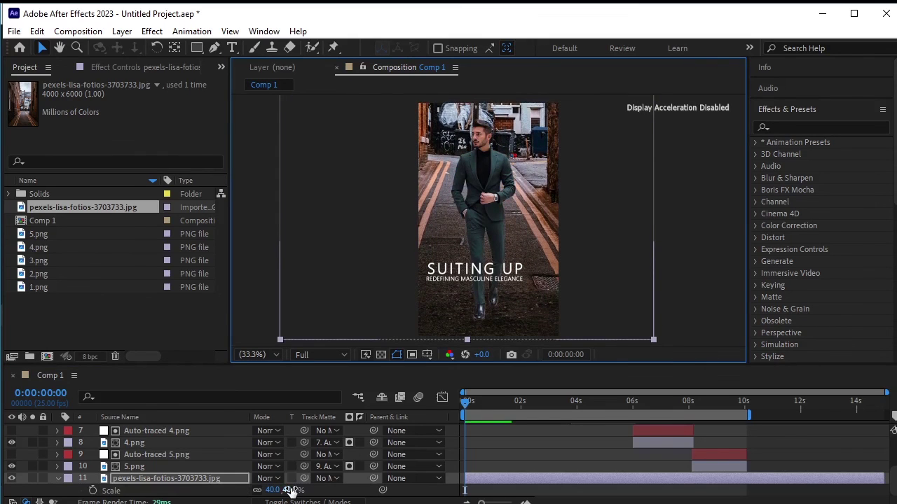
left_click_drag(293, 490, 288, 490)
left_click_drag(466, 210, 464, 261)
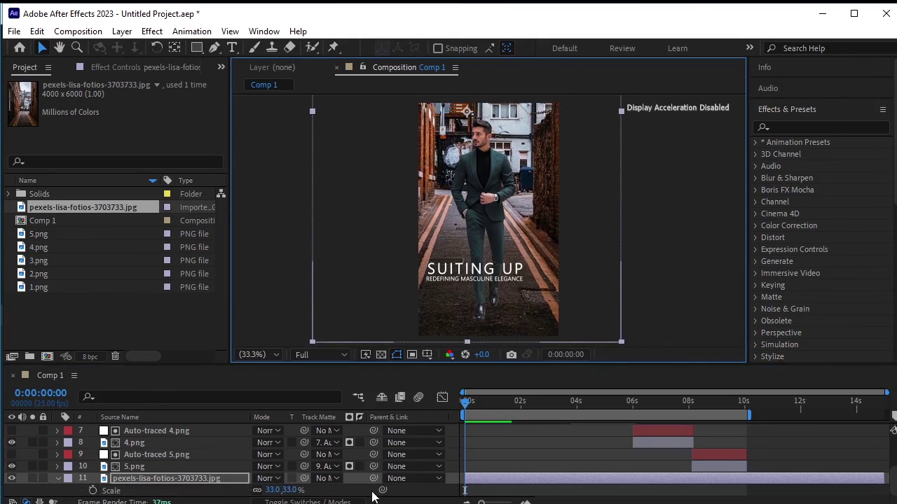
left_click(290, 490)
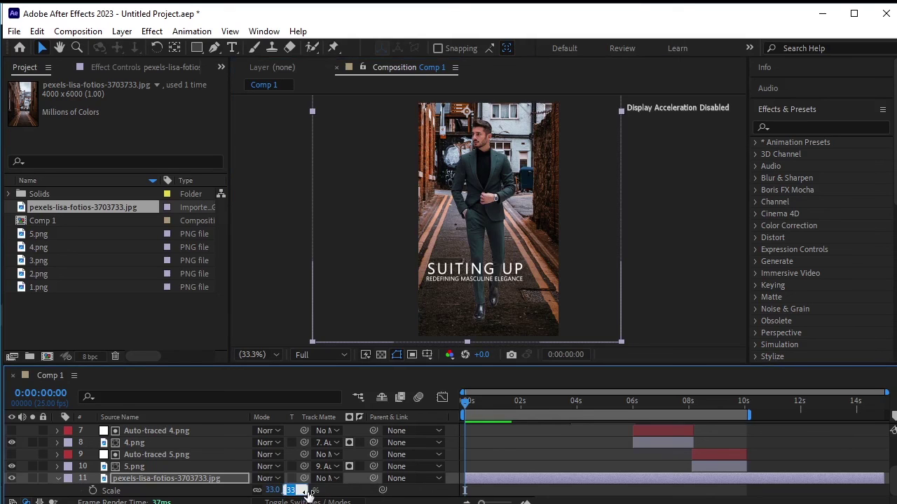
type("28")
key("Return")
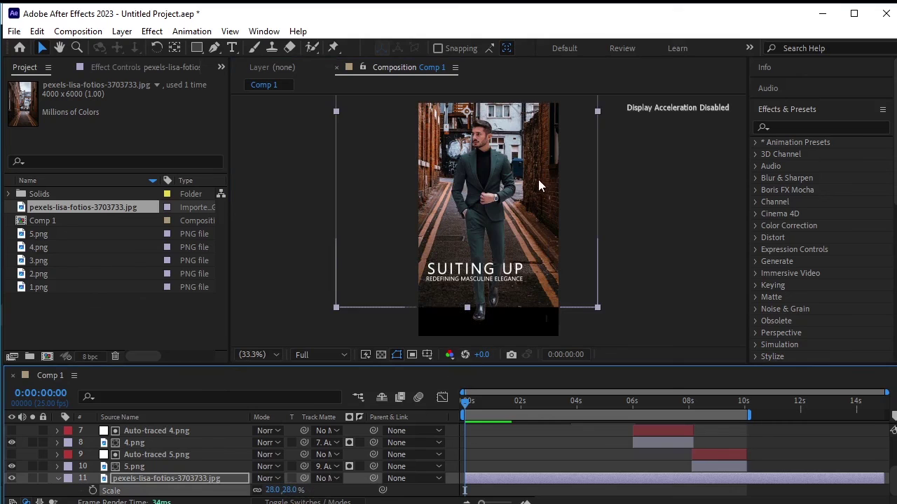
left_click_drag(533, 188, 532, 222)
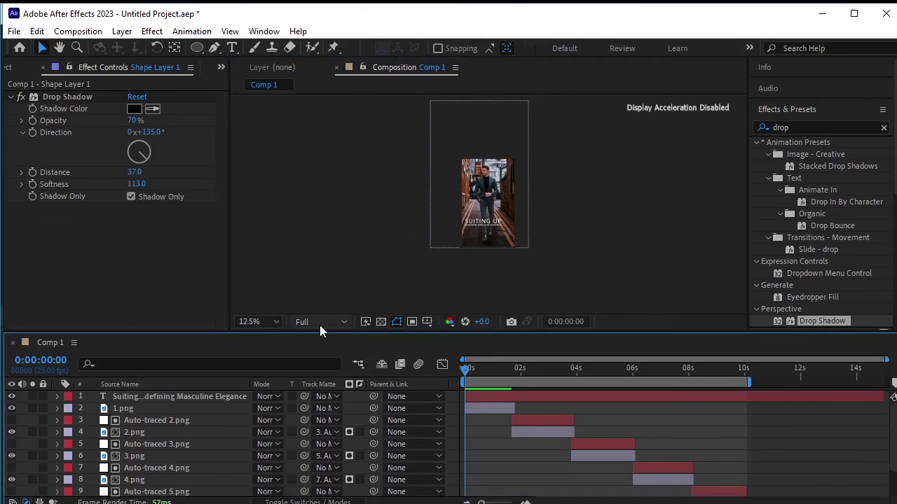
Set the composition viewer magnification to 25% and enlarge the viewer area.
left_click(249, 321)
left_click(259, 414)
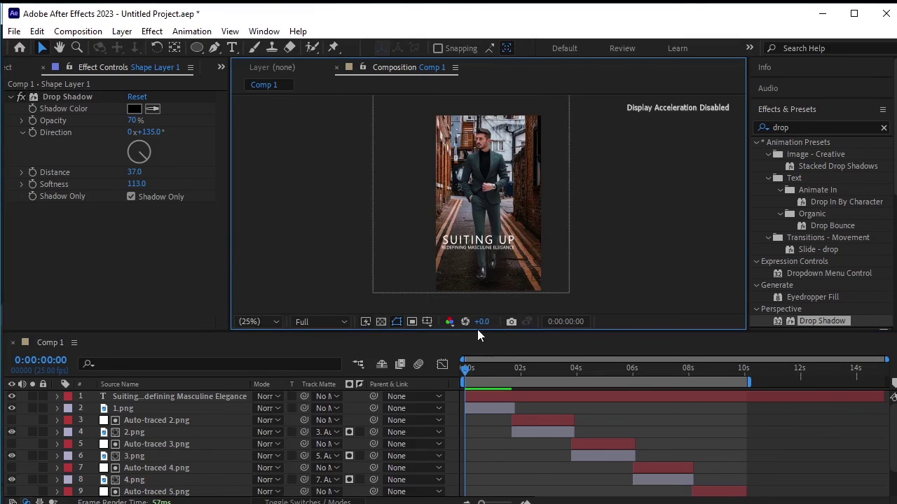
left_click_drag(477, 331, 477, 368)
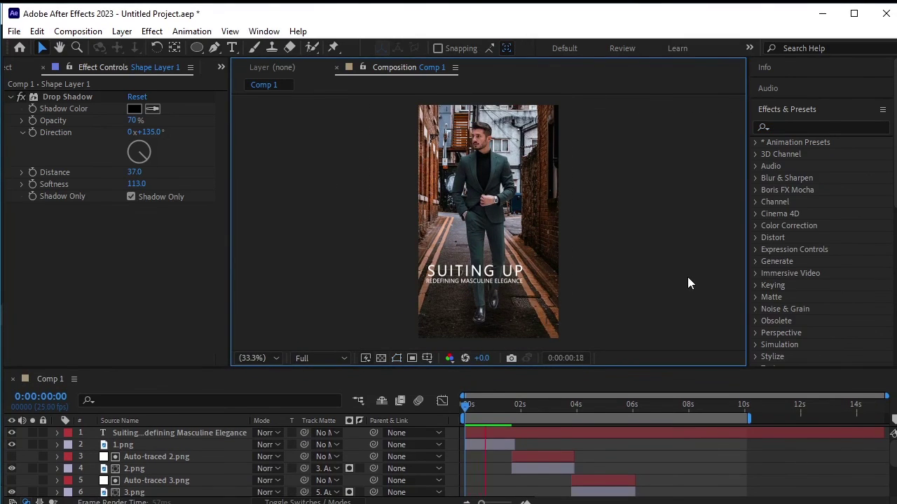